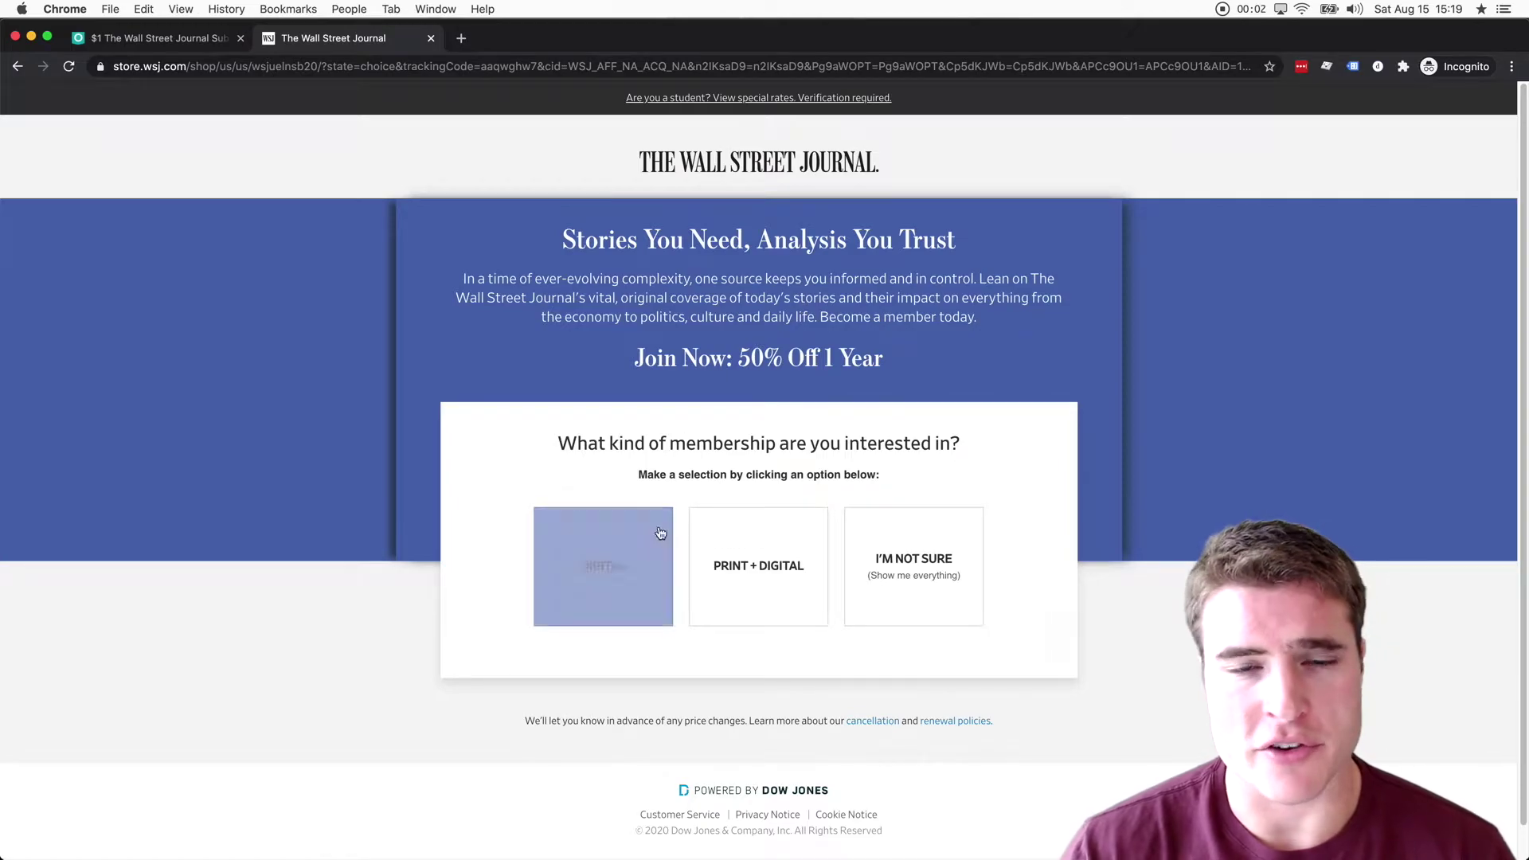
# Open the WSJ All Access Digital offers and take the $12 for 12 weeks introductory offer.
pyautogui.click(646, 560)
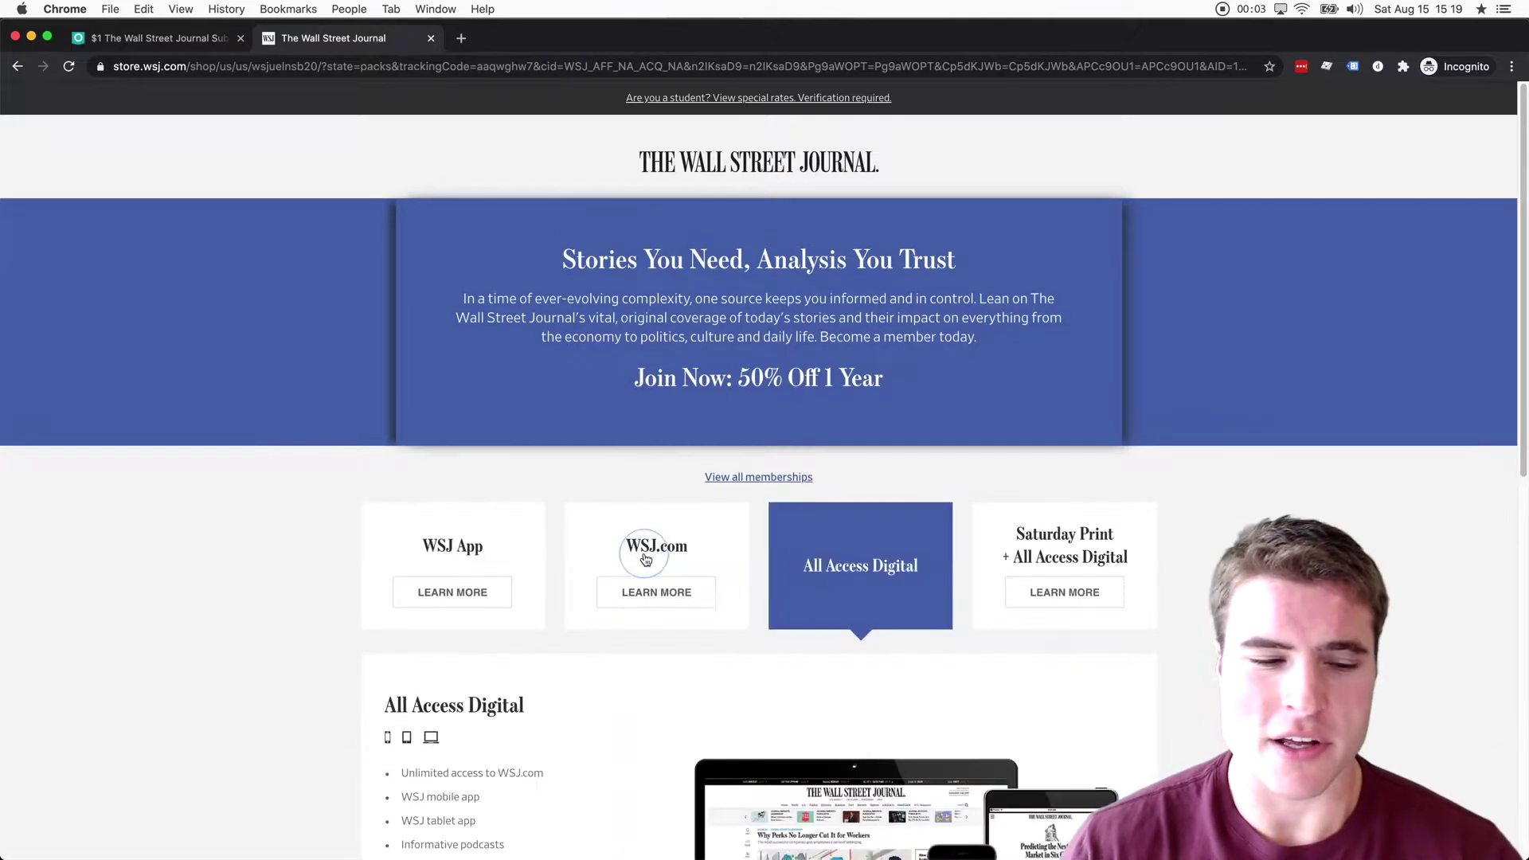
pyautogui.scroll(-5, 649, 569)
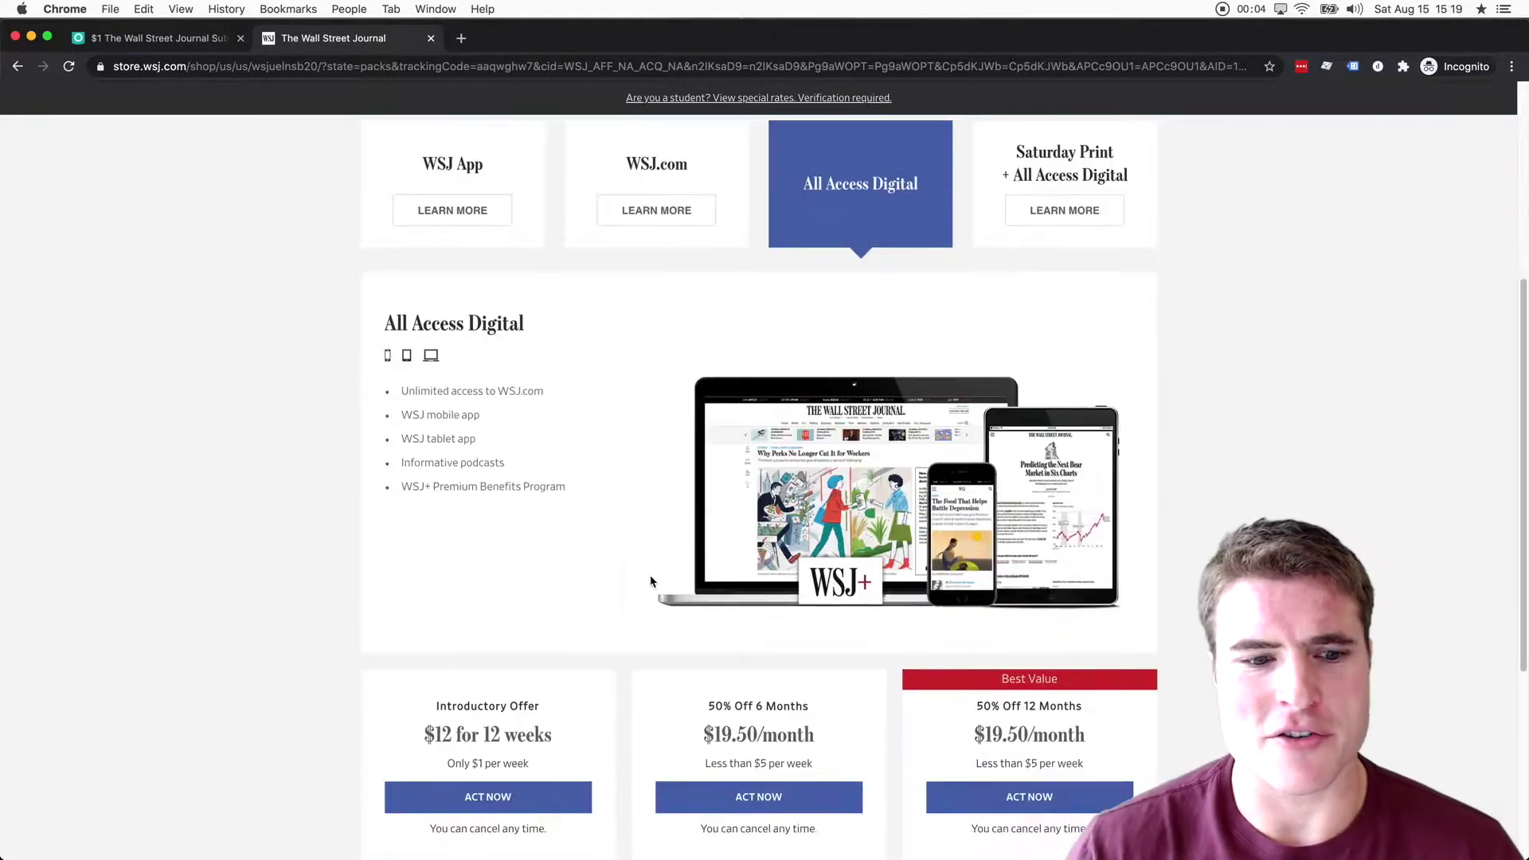
pyautogui.scroll(-3, 650, 581)
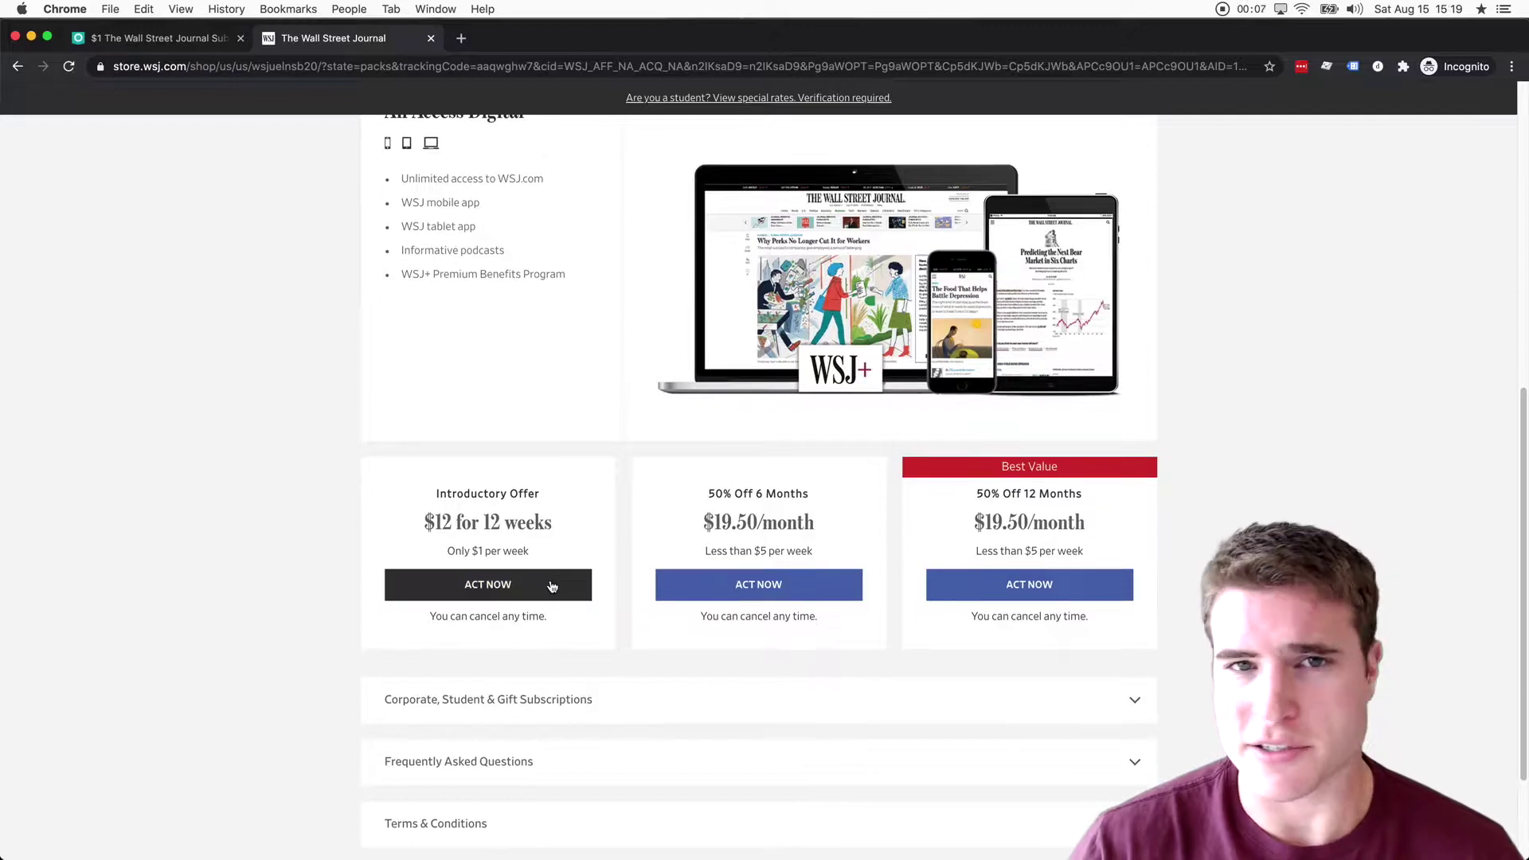
pyautogui.click(547, 588)
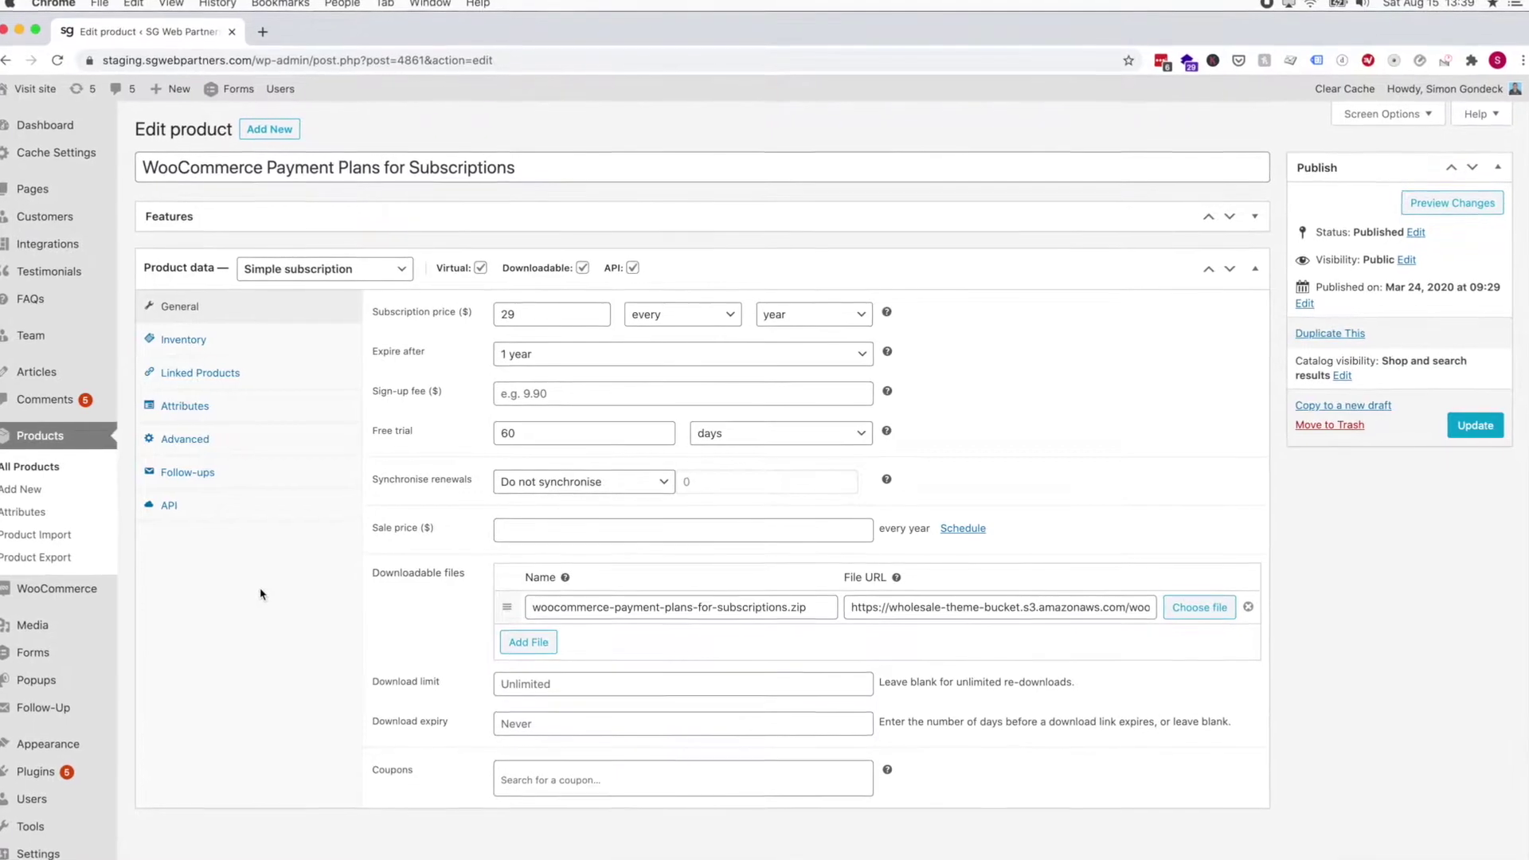
pyautogui.click(540, 432)
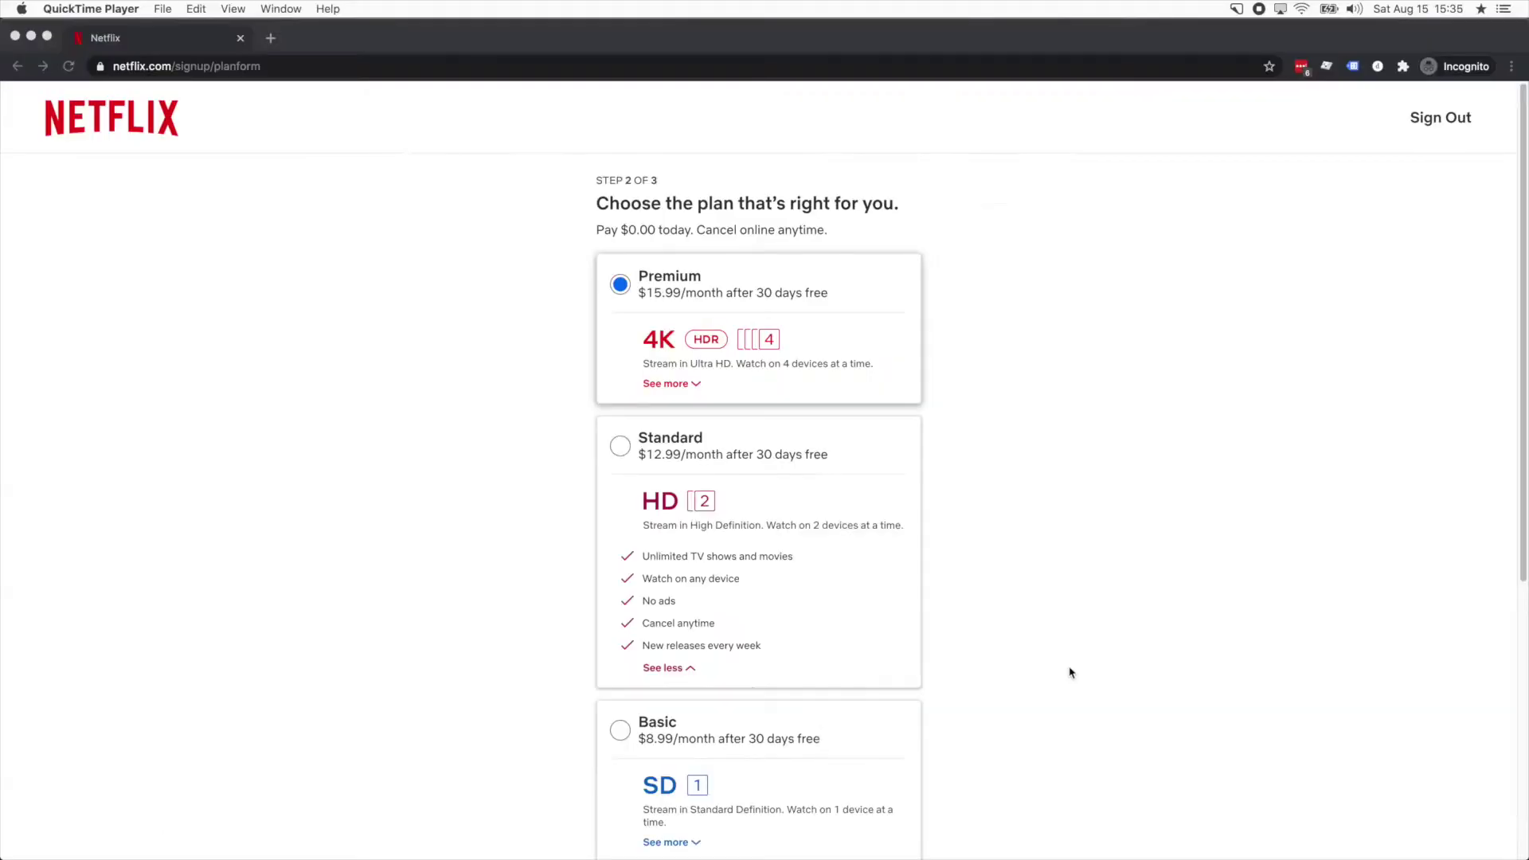
# Select Netflix's Standard plan, continue, and accept the upgrade notice to reach payment setup.
pyautogui.scroll(-1, 1071, 673)
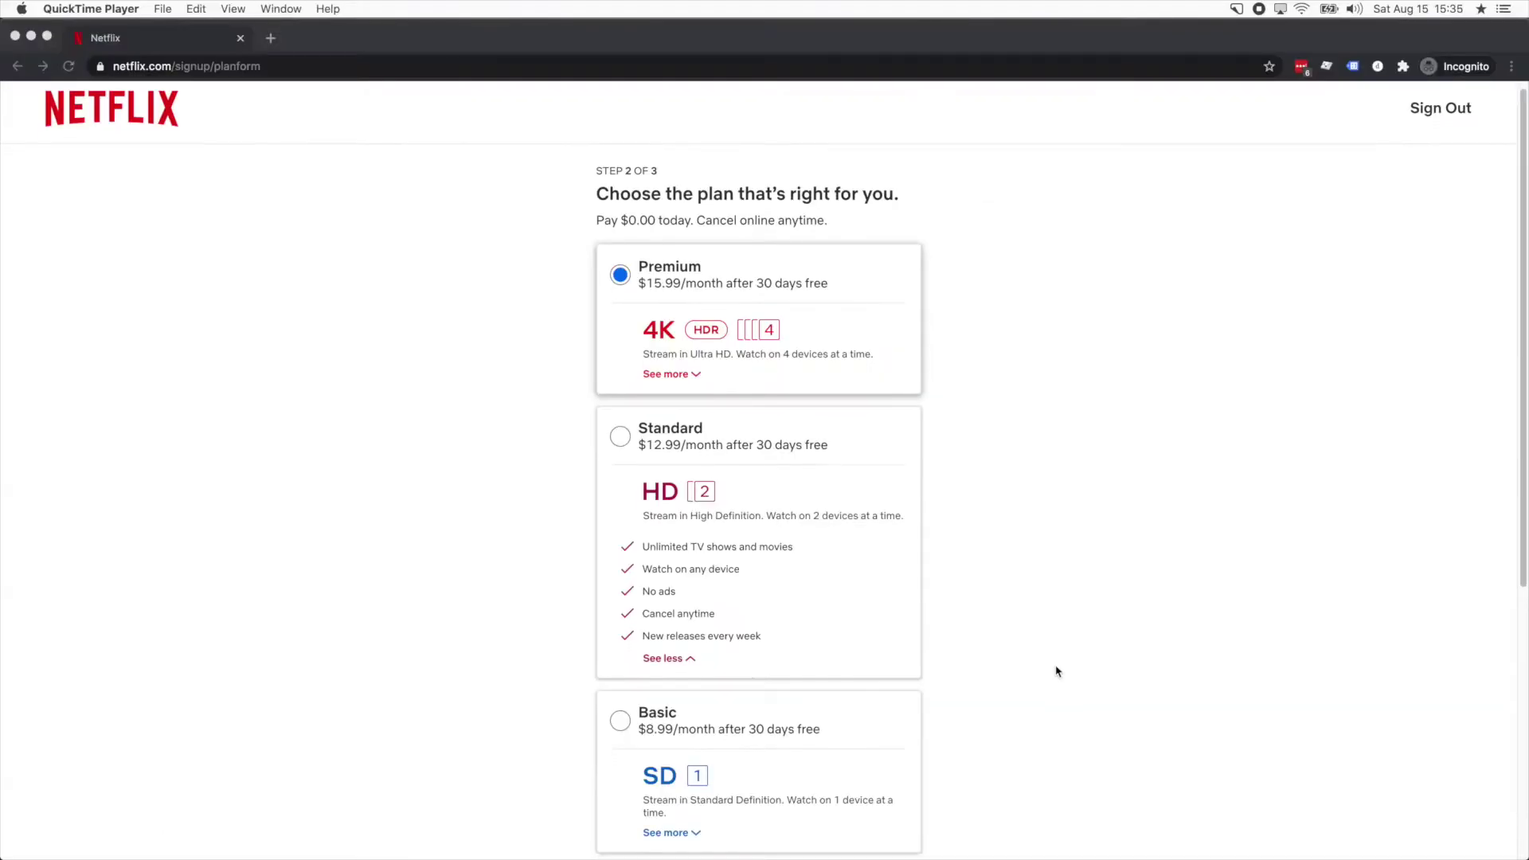
pyautogui.click(860, 566)
pyautogui.click(858, 463)
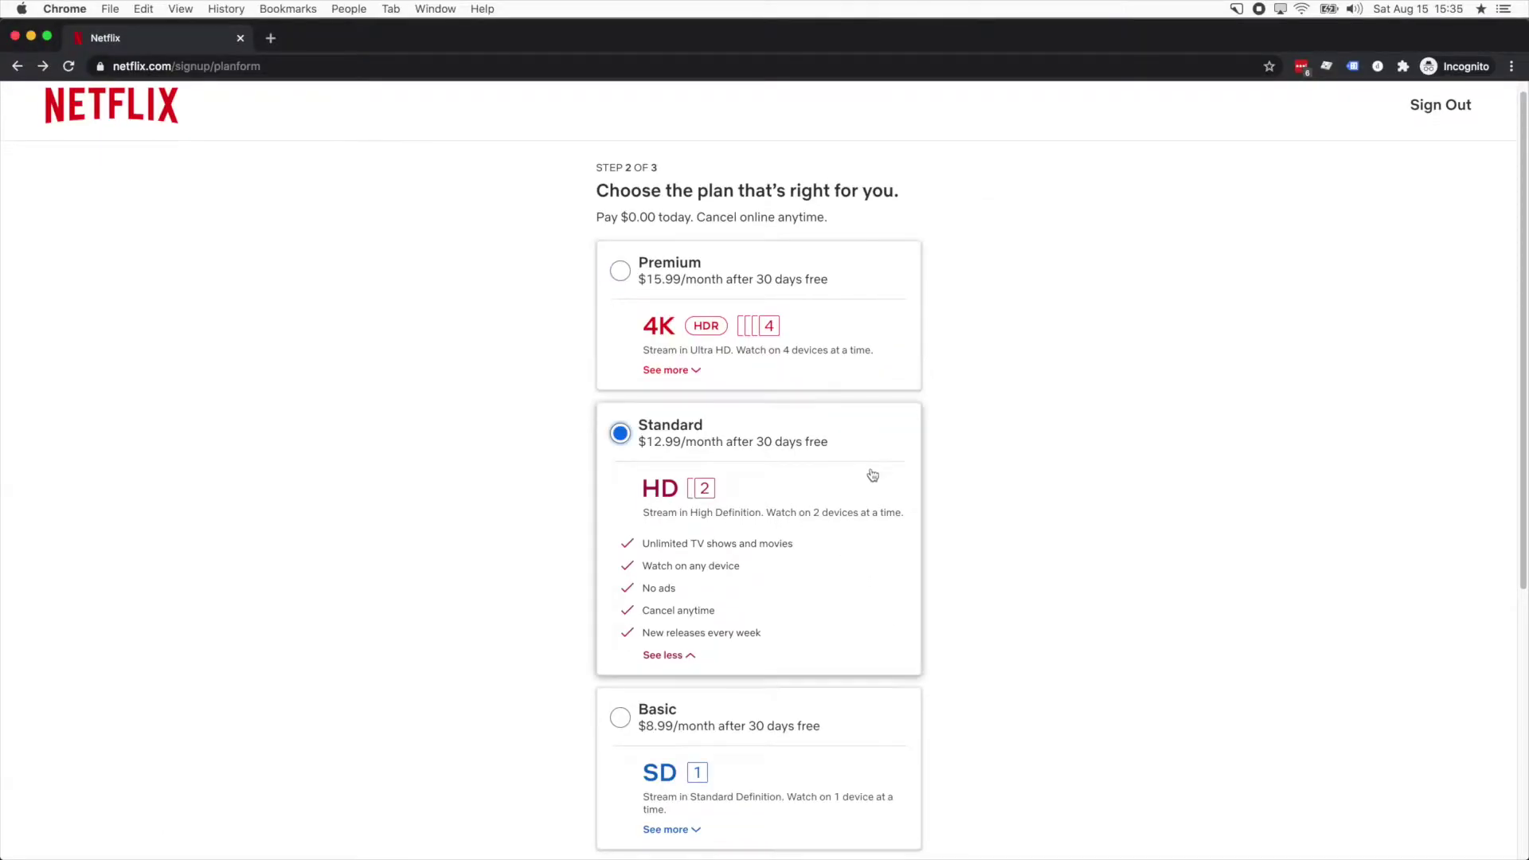
pyautogui.scroll(-2, 905, 550)
pyautogui.click(877, 820)
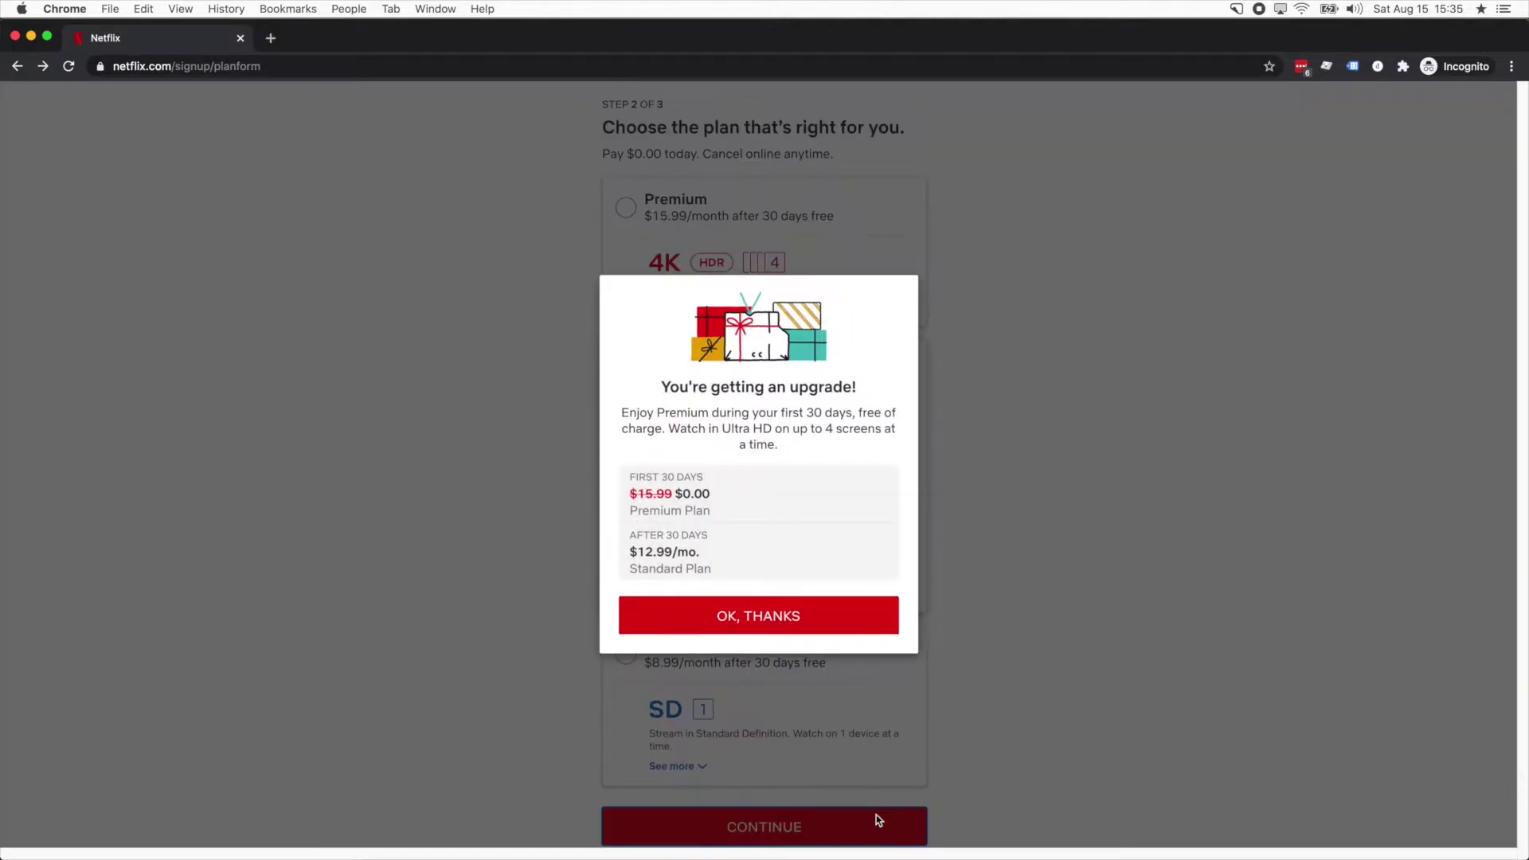
pyautogui.click(830, 625)
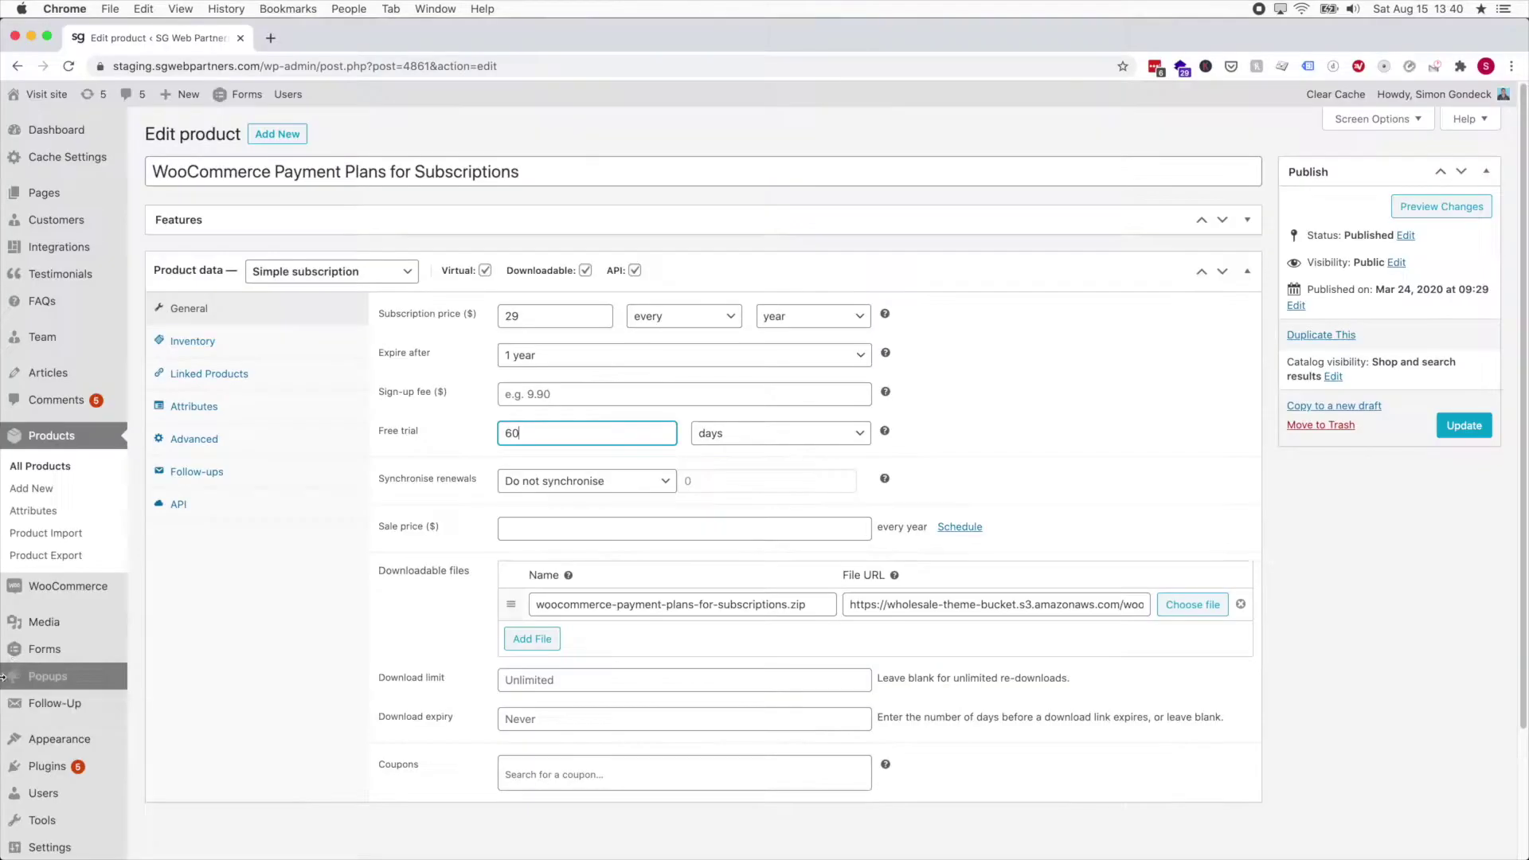
# Go to WooCommerce Settings > Subscriptions and scroll down to the Miscellaneous options.
pyautogui.moveTo(119, 588)
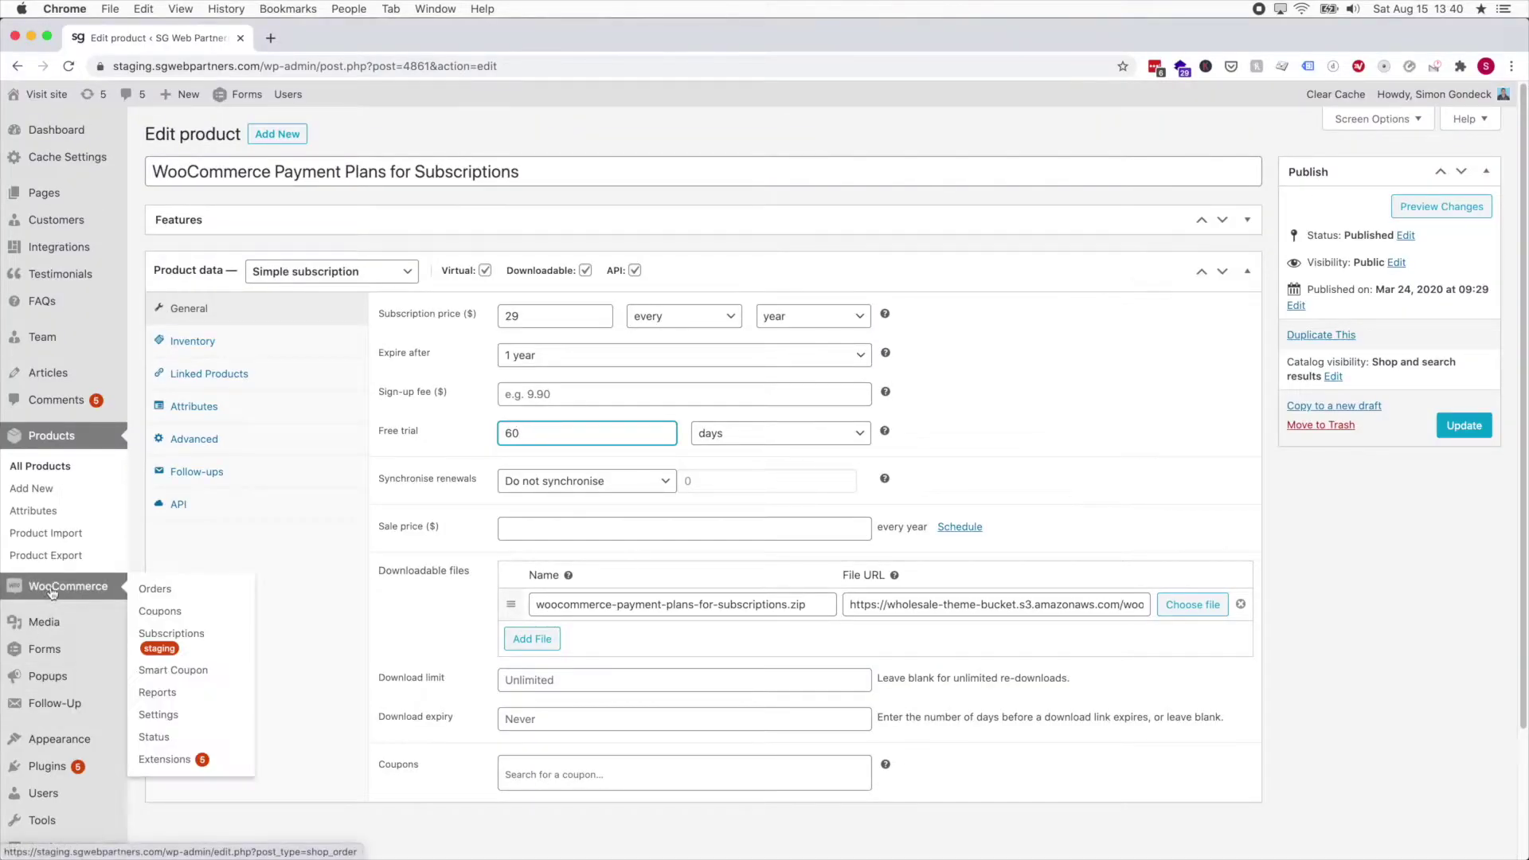
pyautogui.click(209, 718)
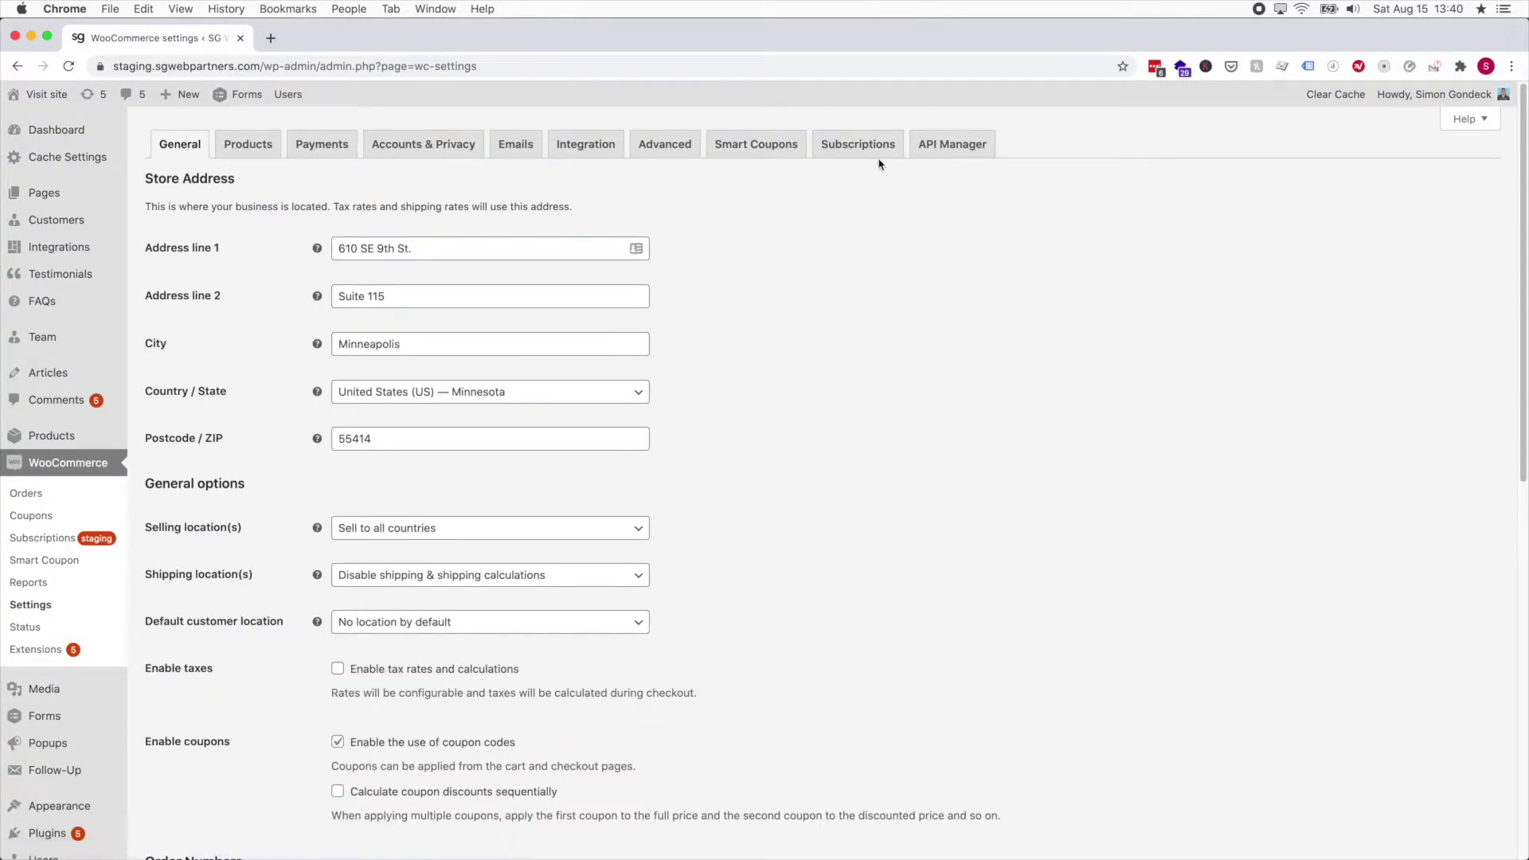
pyautogui.click(877, 152)
pyautogui.scroll(-5, 558, 478)
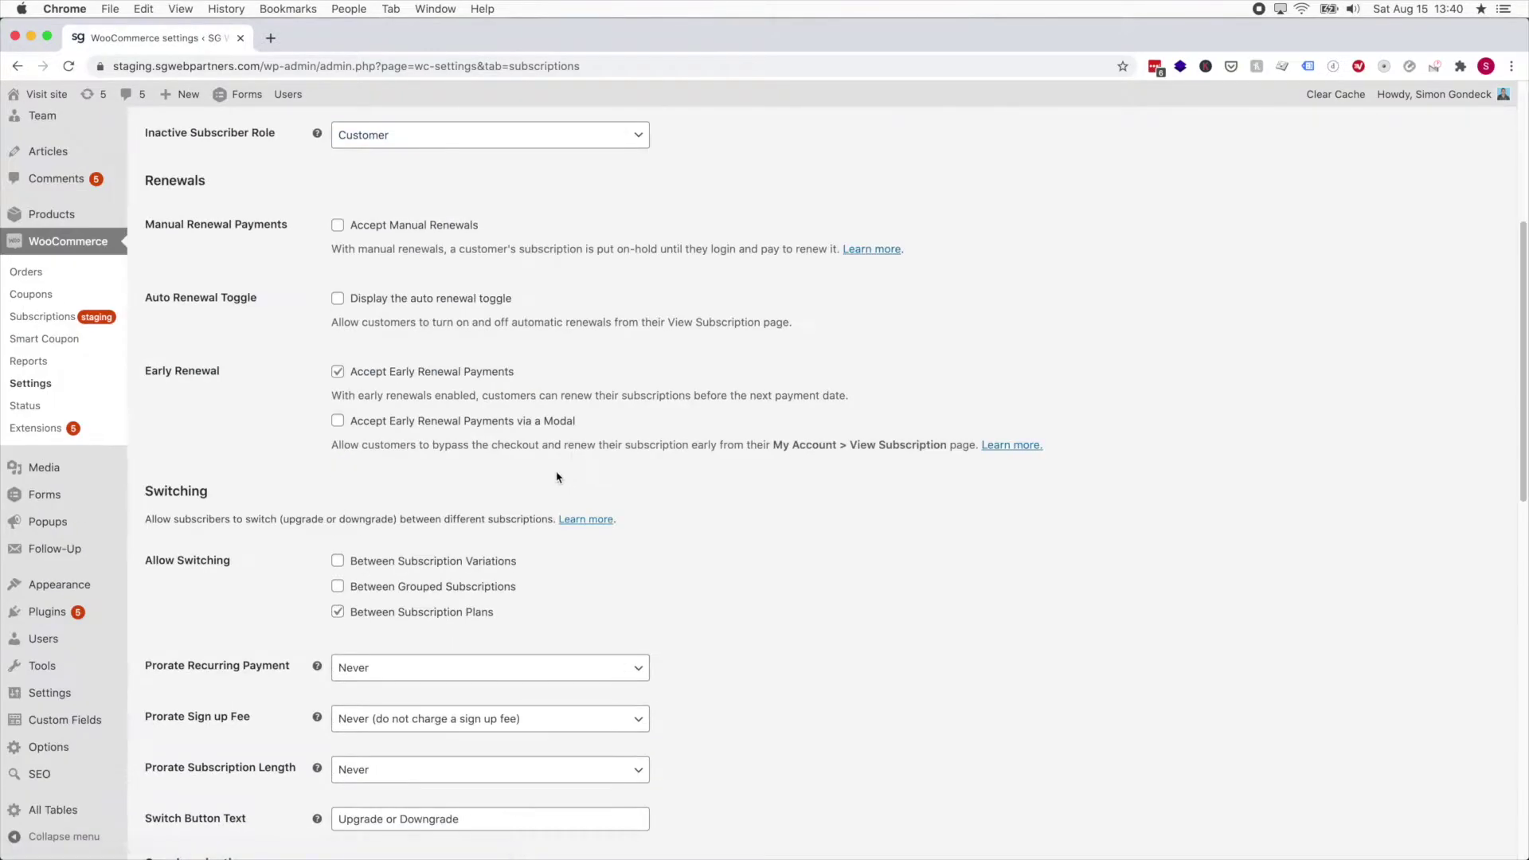
pyautogui.scroll(-12, 558, 477)
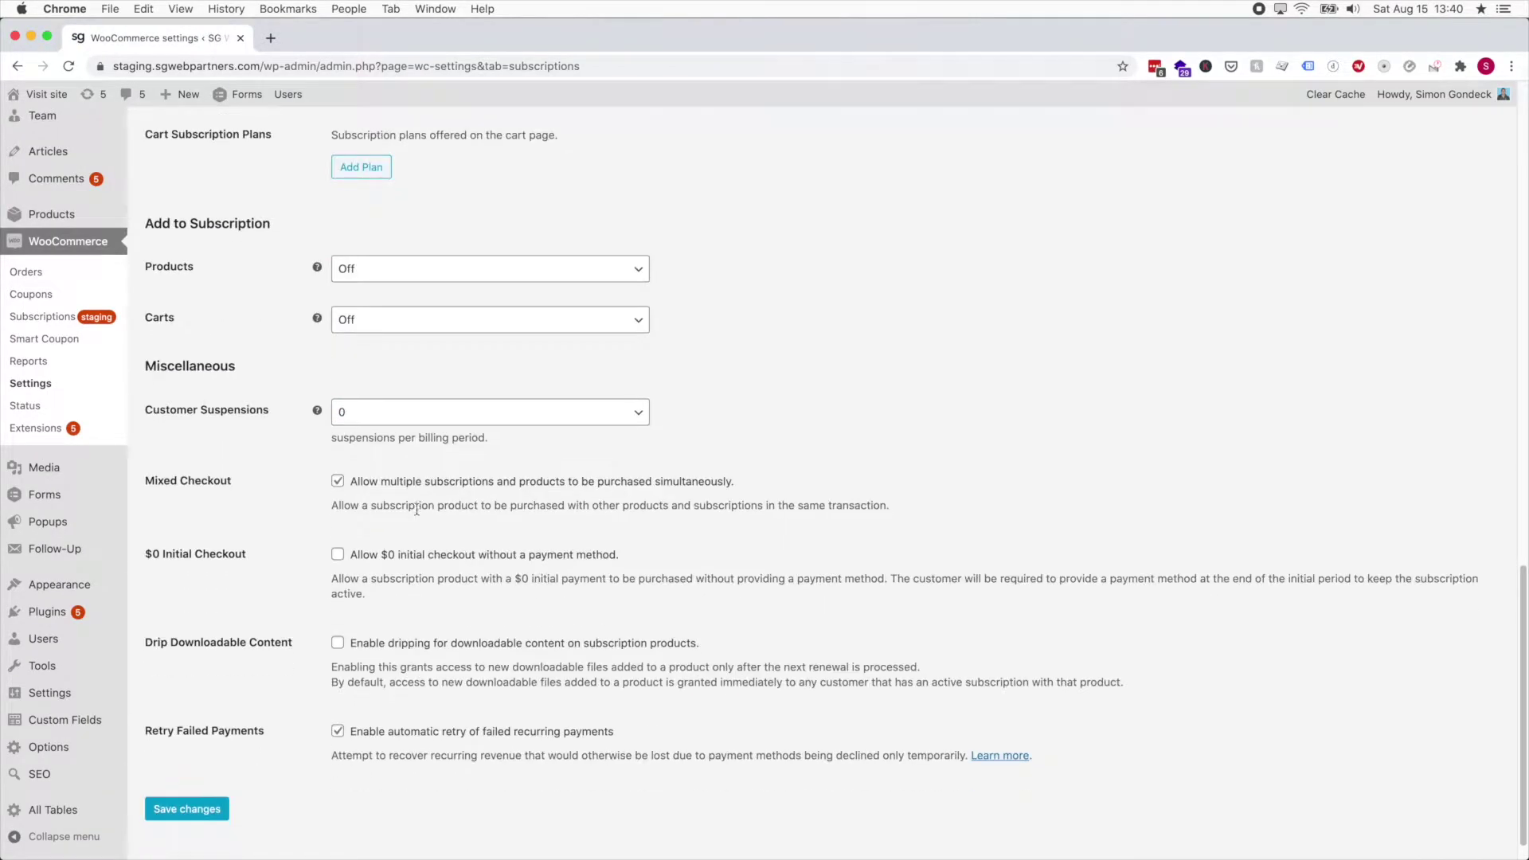
pyautogui.scroll(-1, 417, 510)
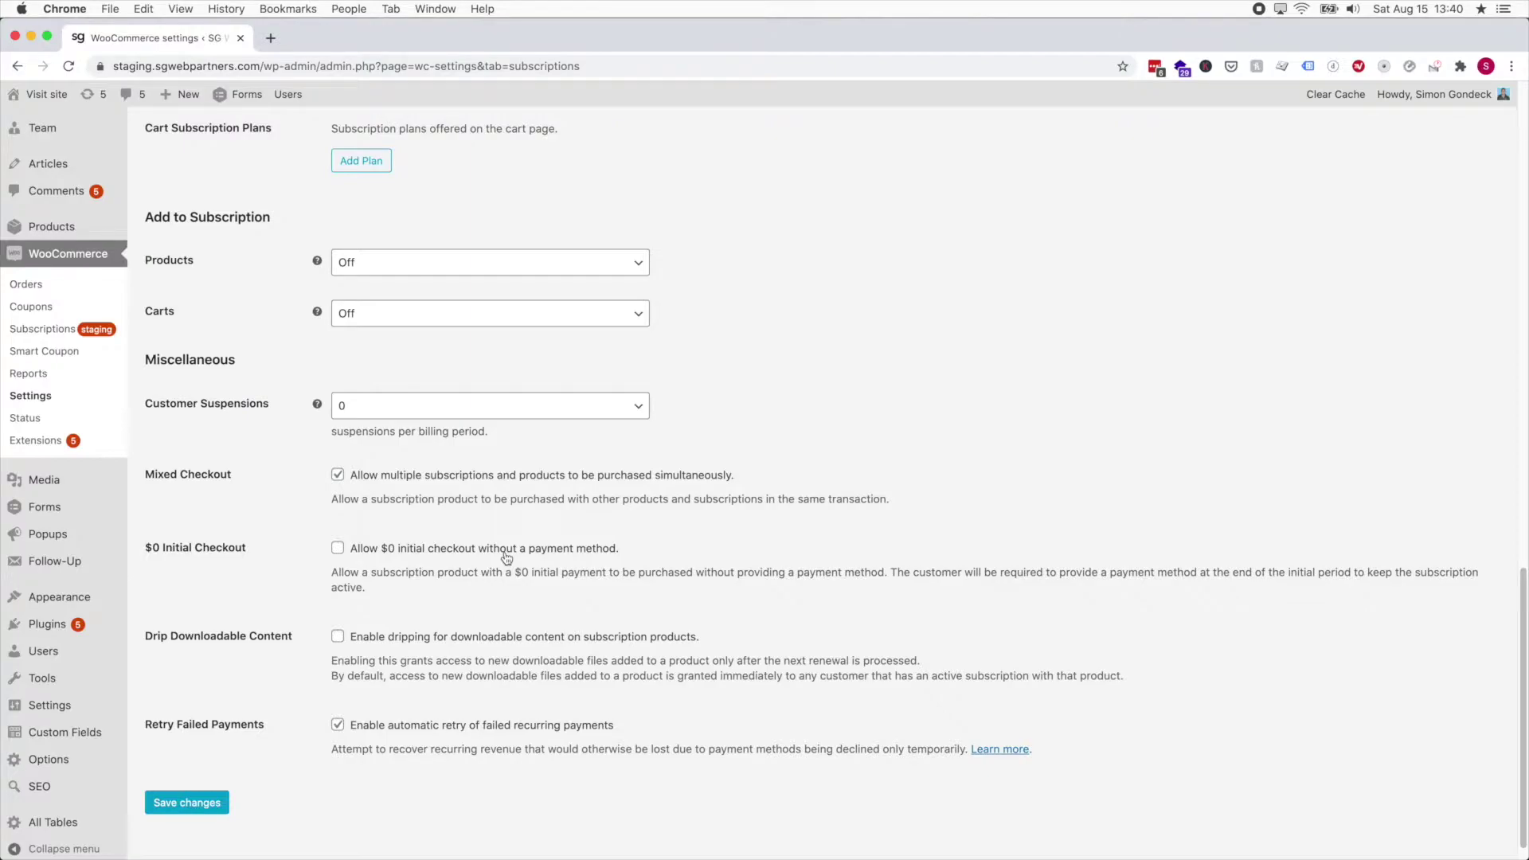
# Tile the admin and checkout windows side by side, keeping PayPal as the checkout payment method.
pyautogui.hotkey('ctrl', 'alt', 'Left')
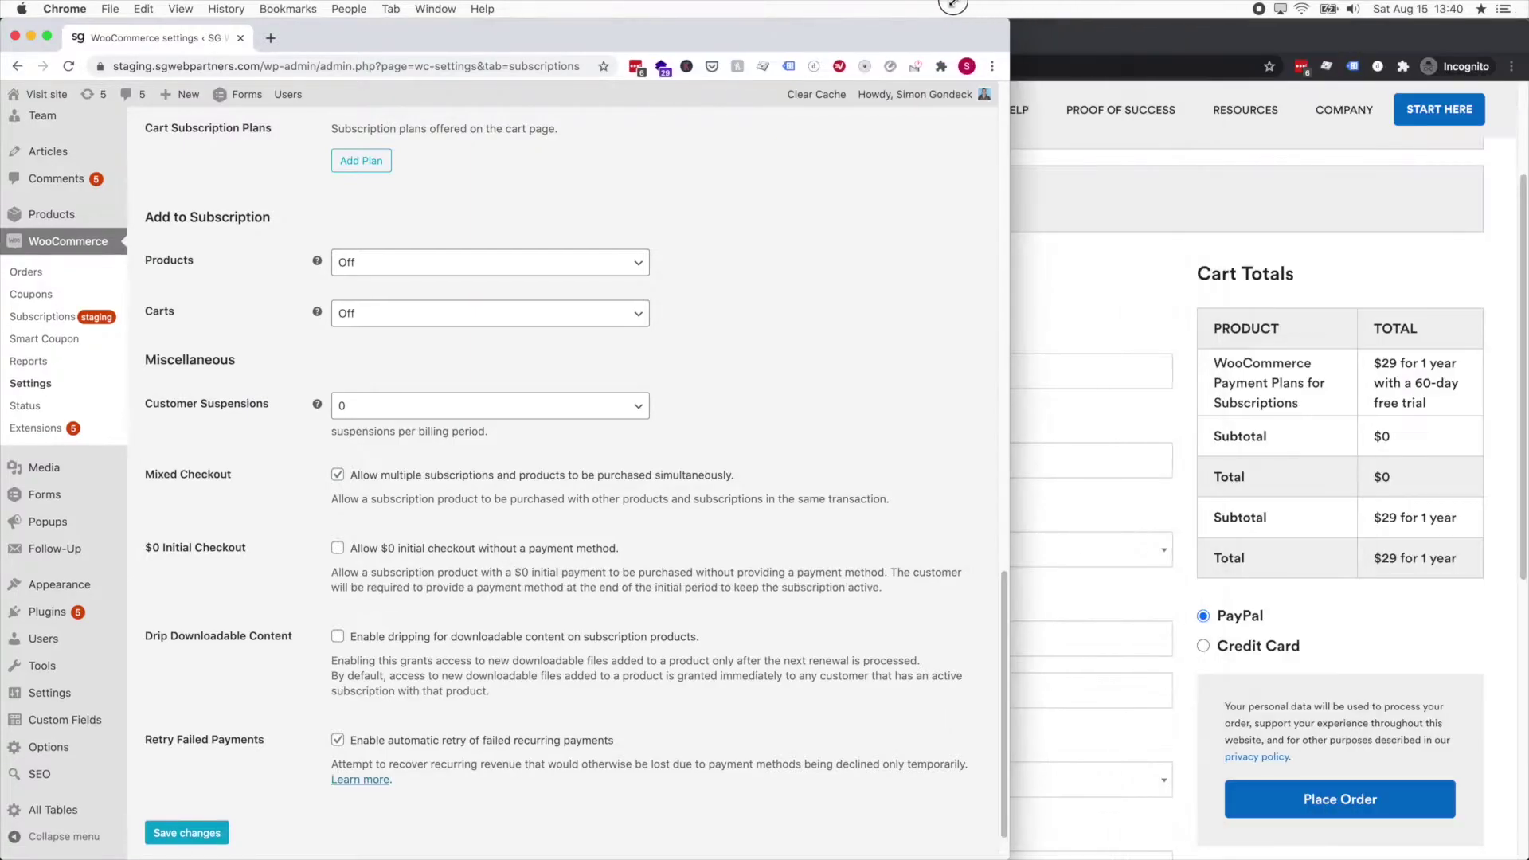
pyautogui.click(1013, 119)
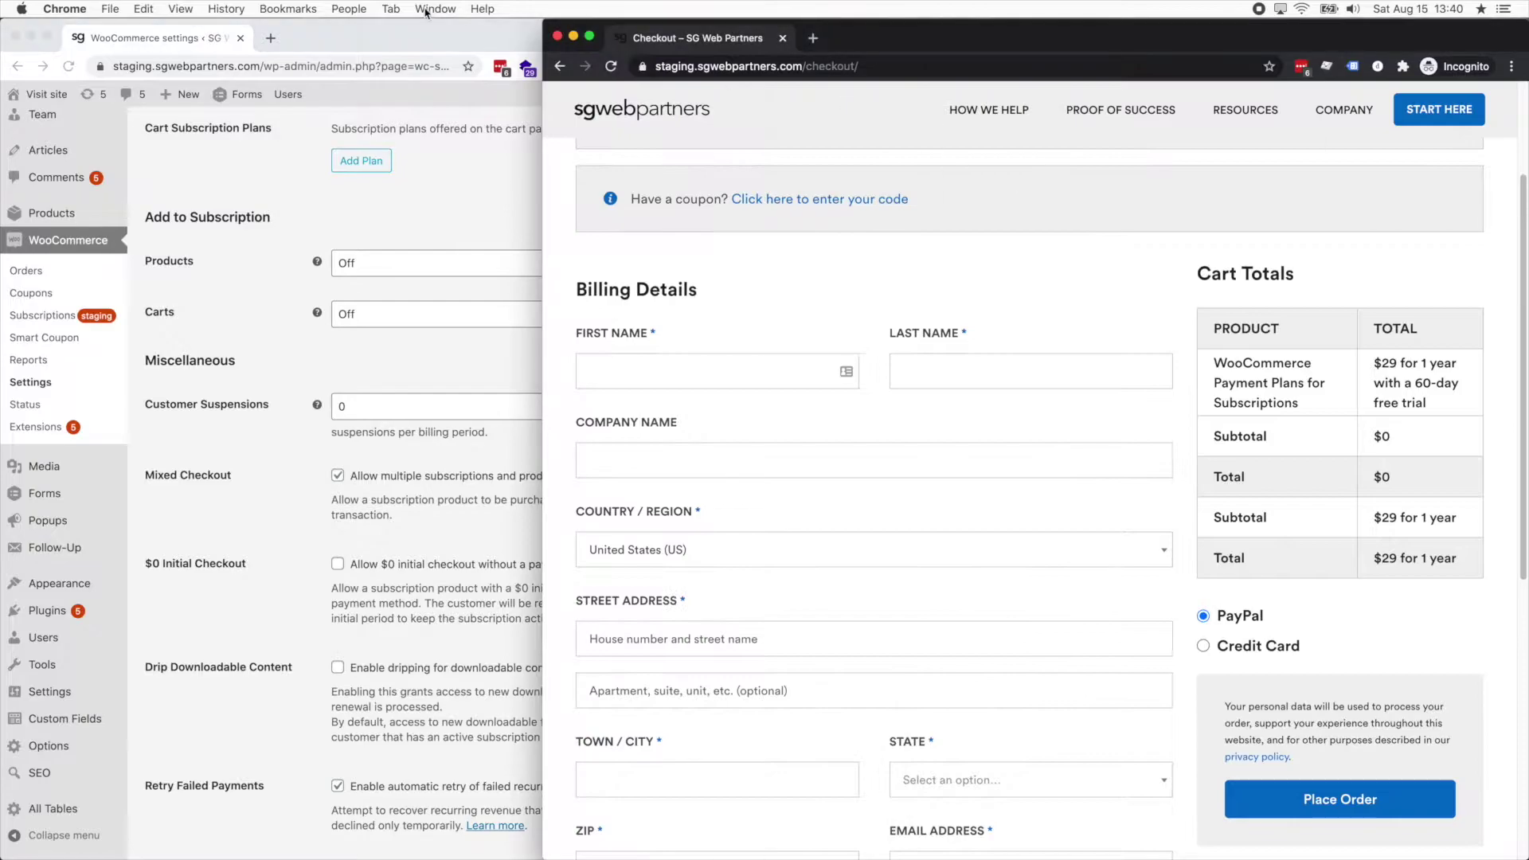
pyautogui.hotkey('ctrl', 'alt', 'Right')
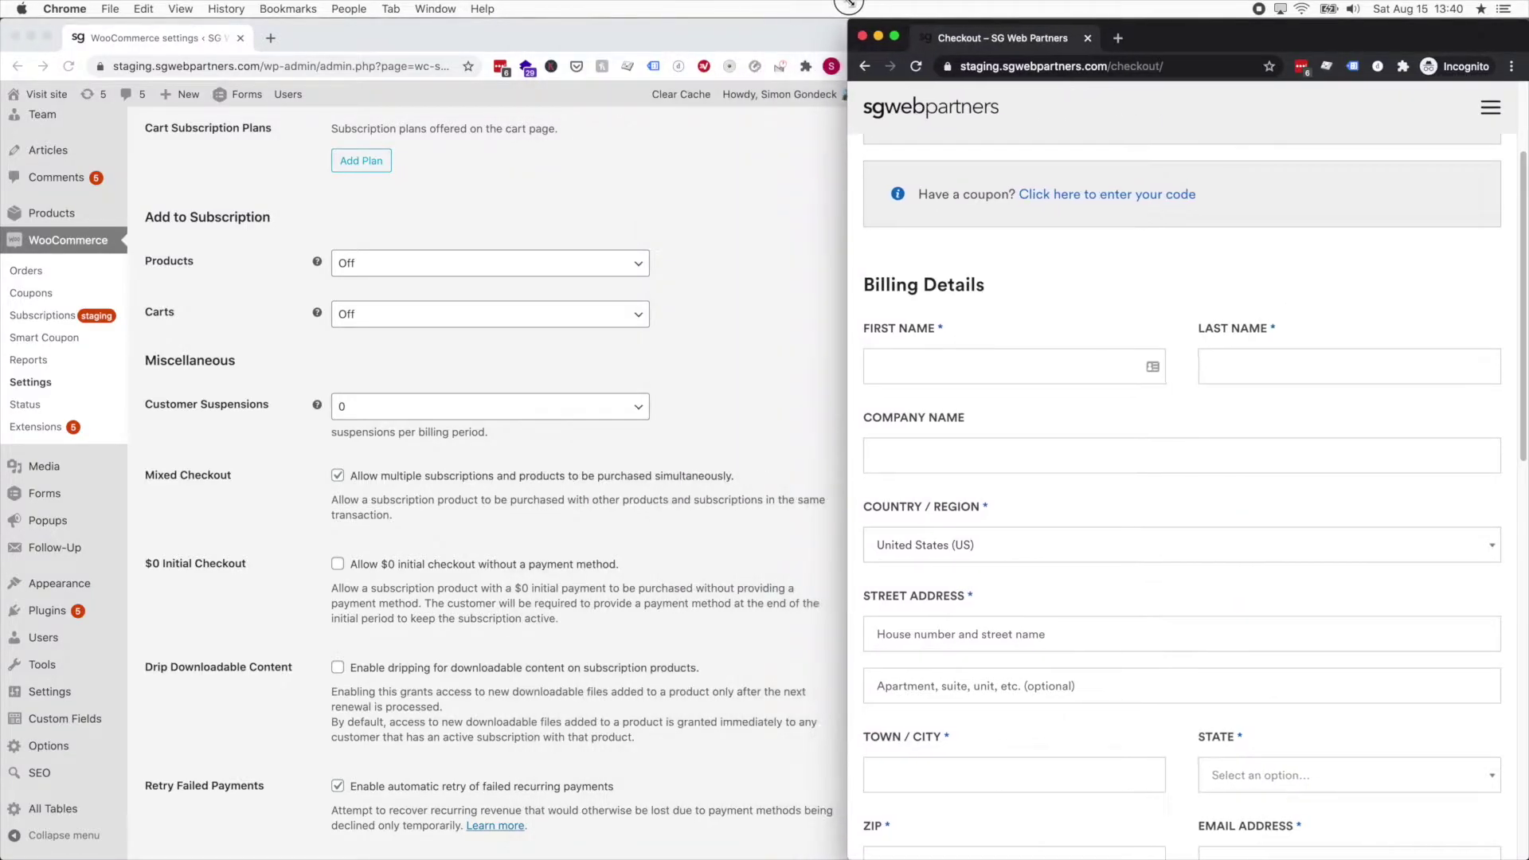
pyautogui.click(776, 22)
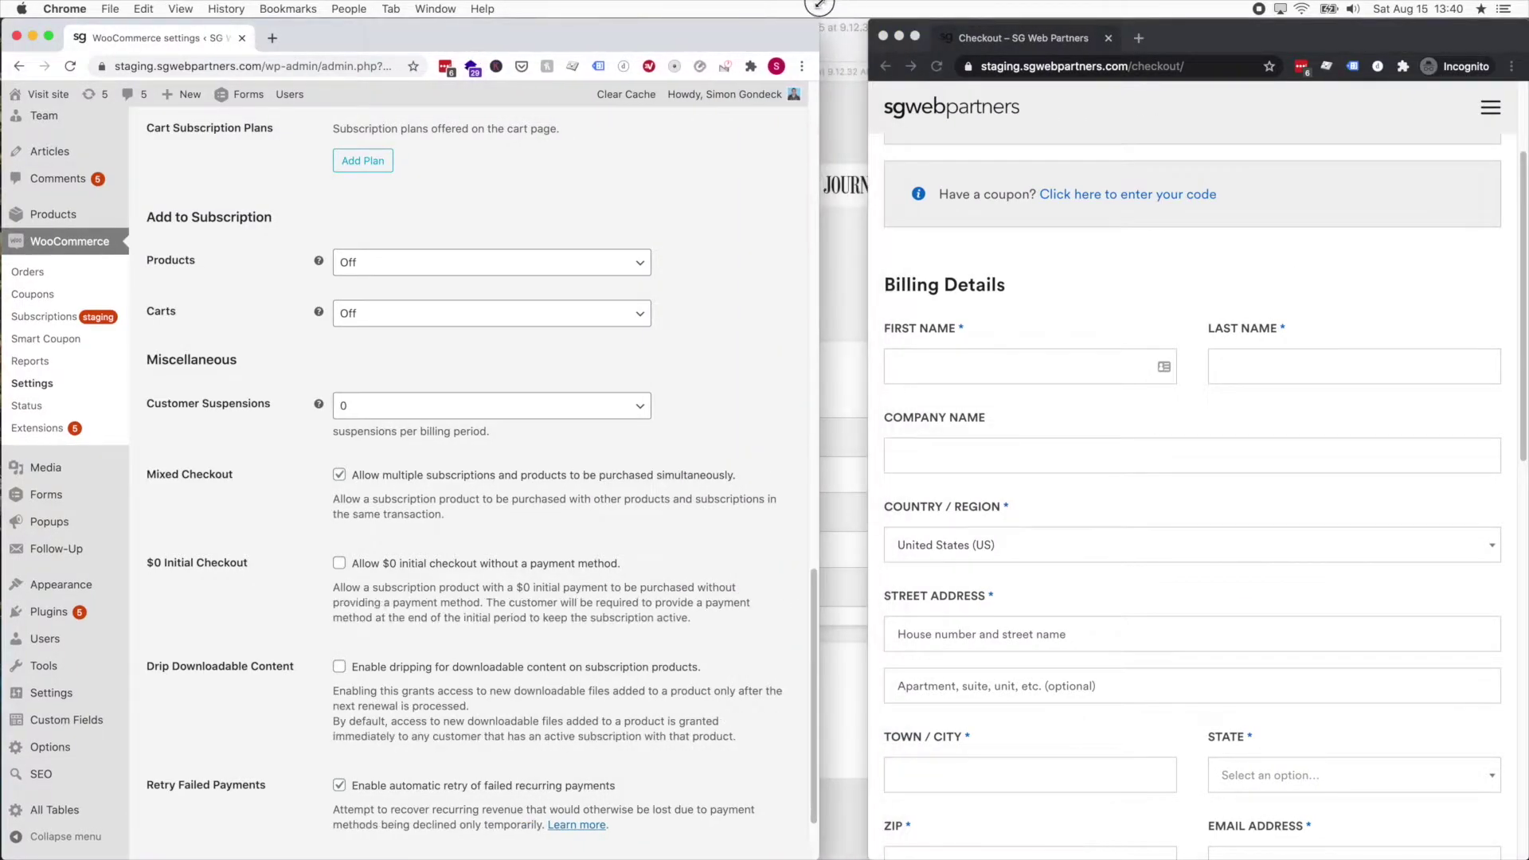
pyautogui.click(870, 23)
pyautogui.moveTo(870, 23); pyautogui.dragTo(833, 23)
pyautogui.scroll(-7, 1054, 338)
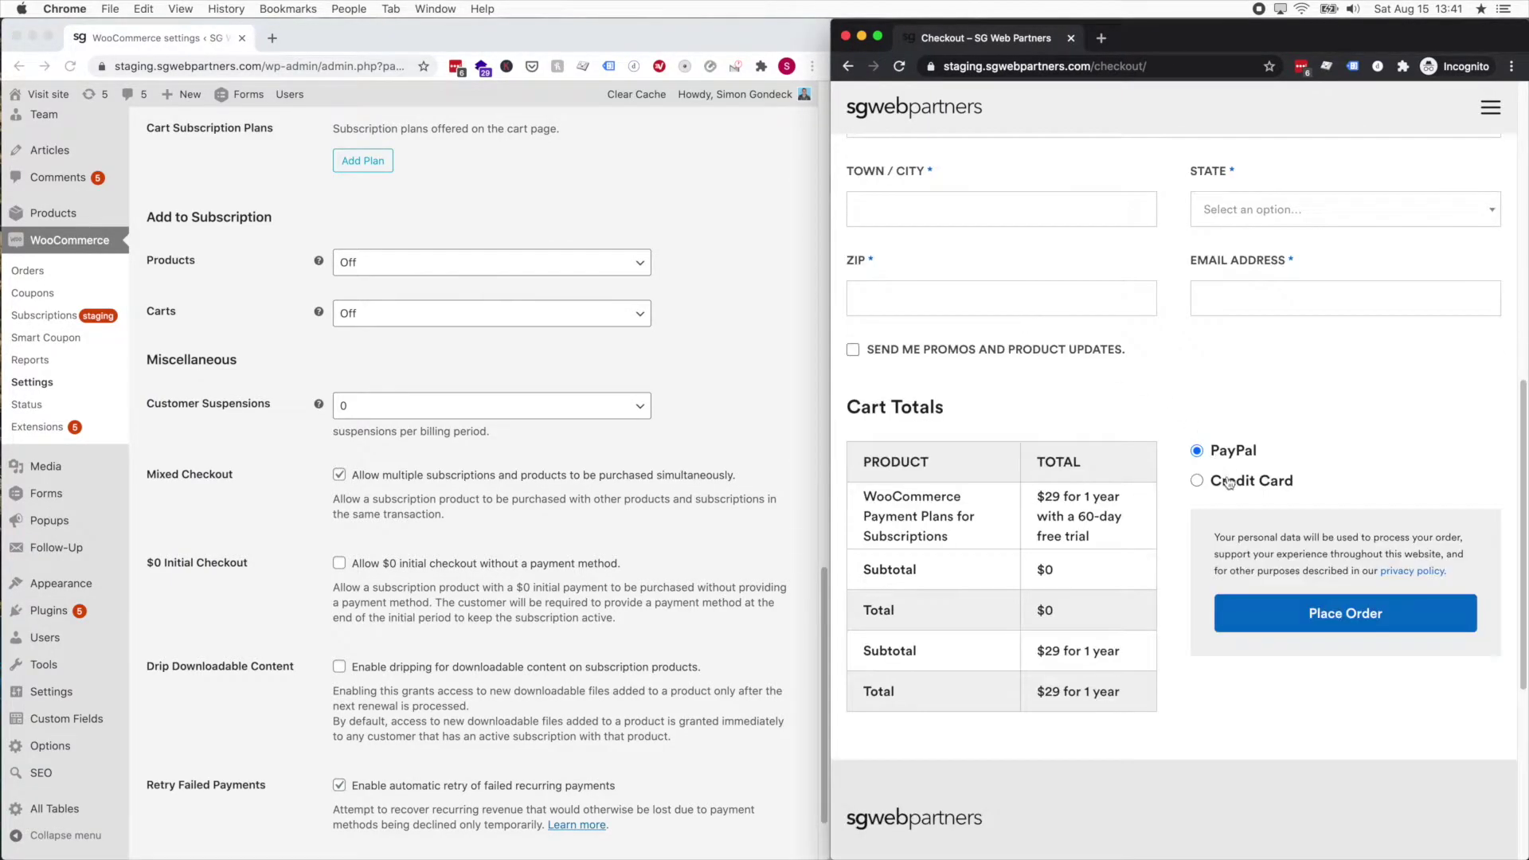
pyautogui.click(1237, 498)
pyautogui.click(1233, 469)
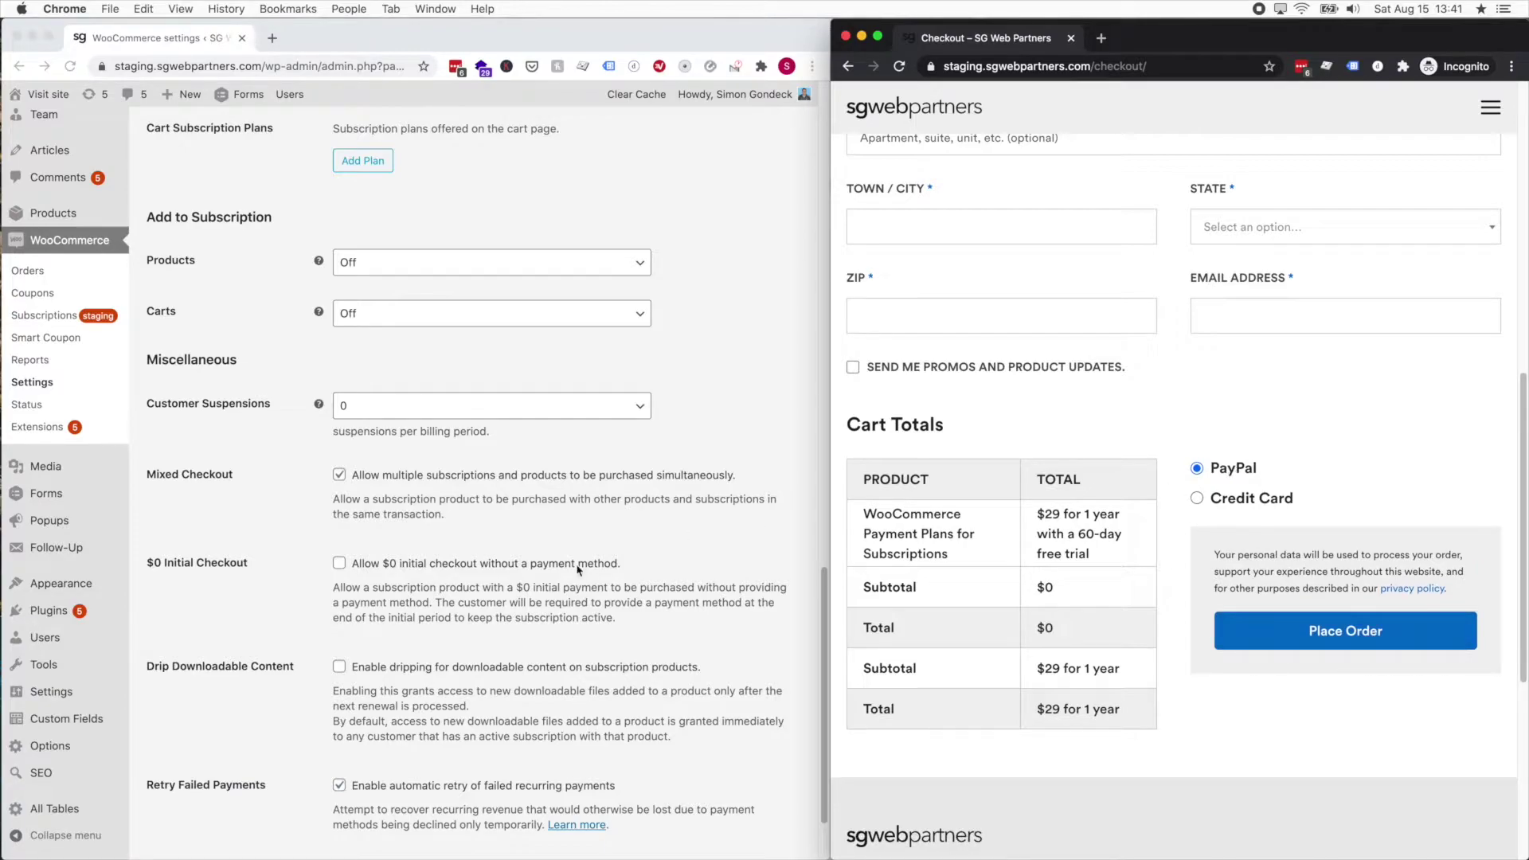
# Enable 'Allow $0 initial checkout' without a payment method and save the Subscriptions settings.
pyautogui.click(554, 609)
pyautogui.click(363, 564)
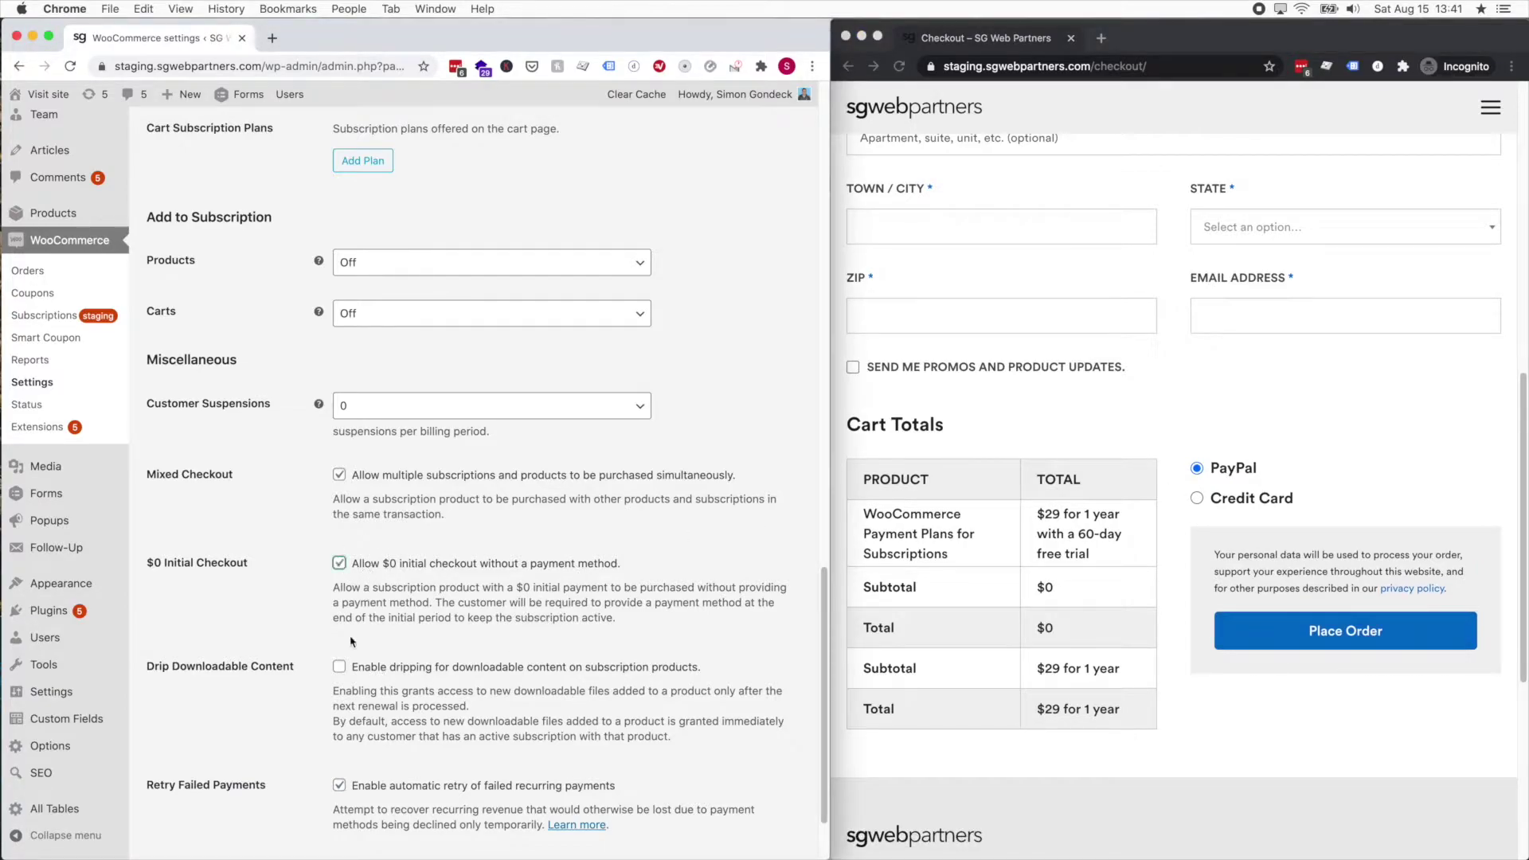
pyautogui.scroll(-3, 192, 789)
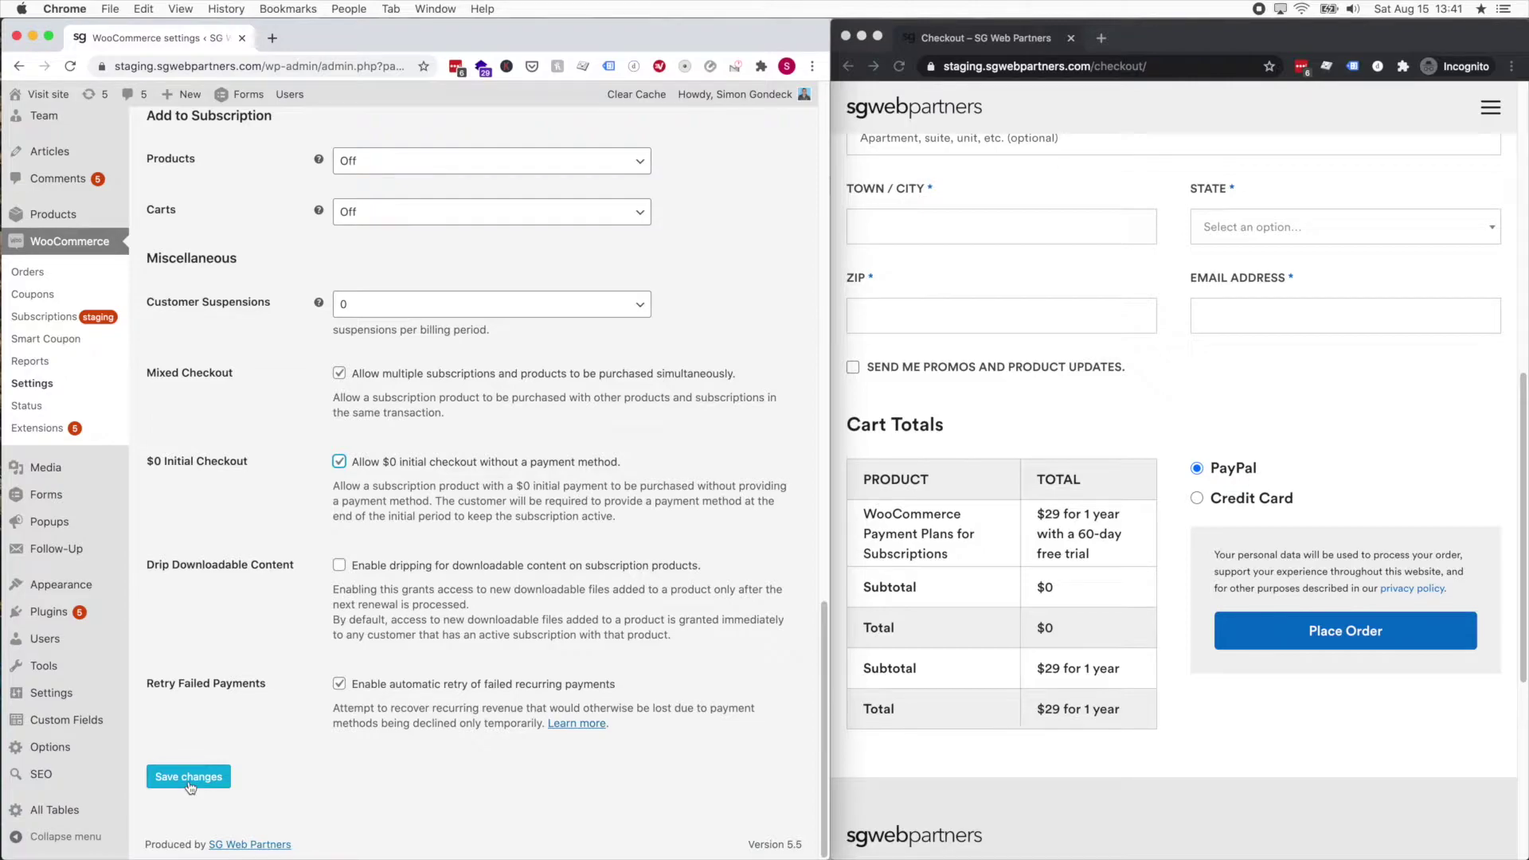
pyautogui.click(189, 782)
# Reload the checkout to confirm $0 due today, then widen the admin window over it.
pyautogui.click(1072, 421)
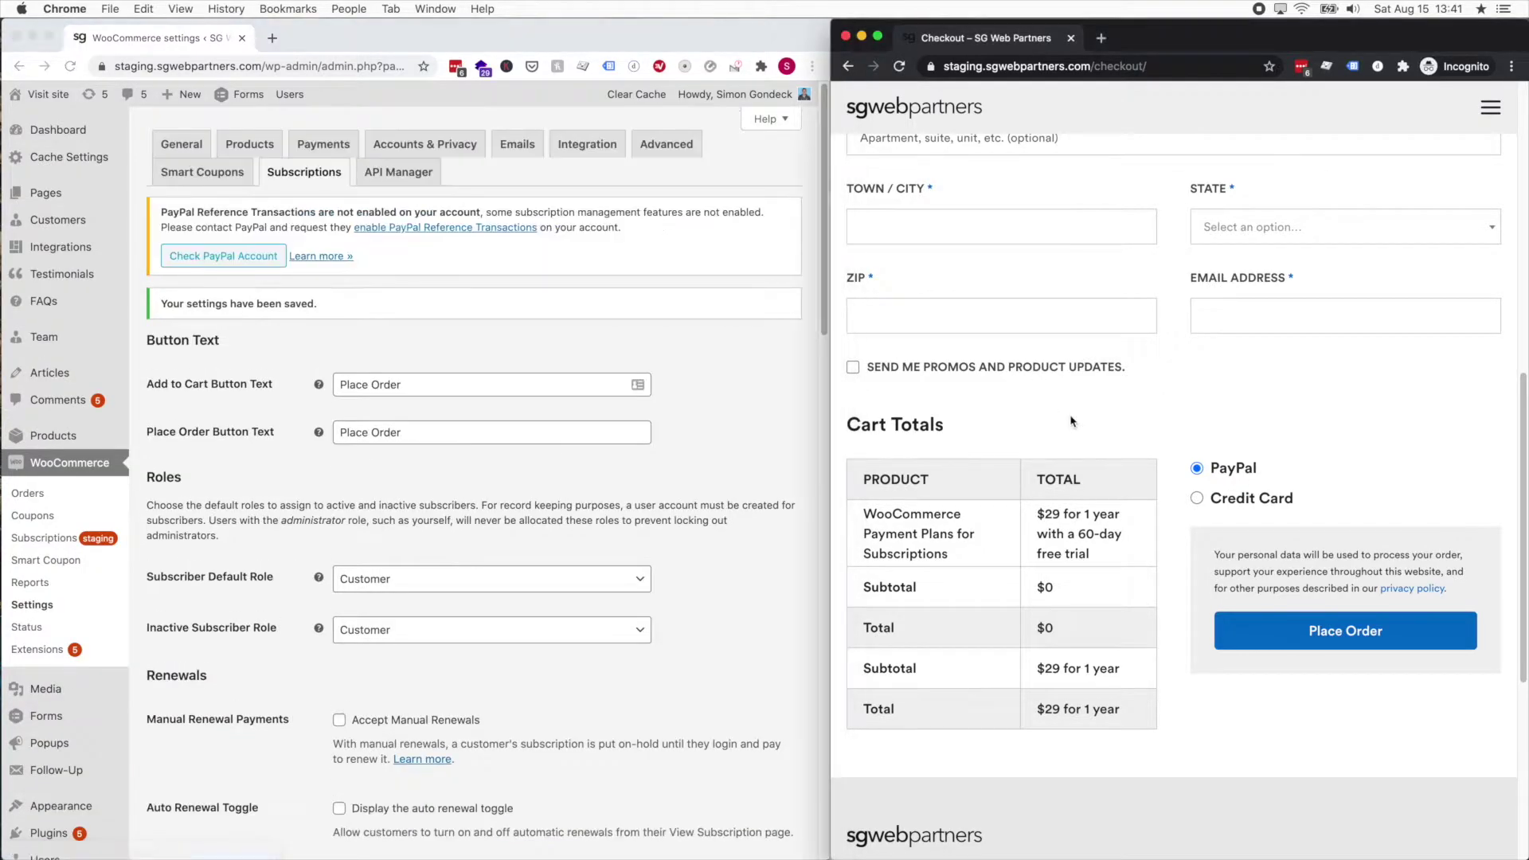
pyautogui.press('super+r')
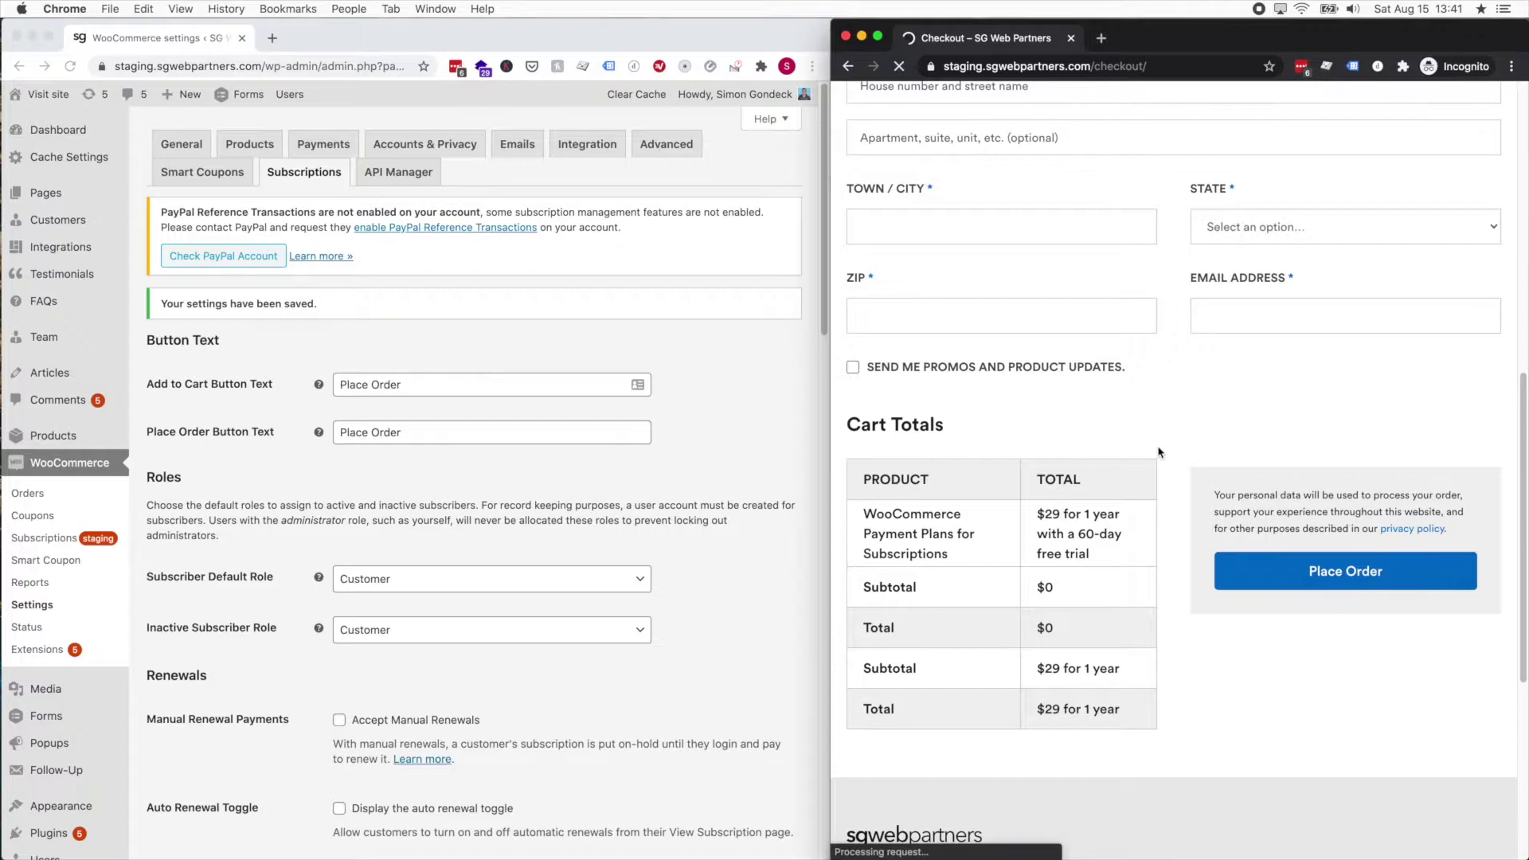
pyautogui.scroll(3, 1165, 477)
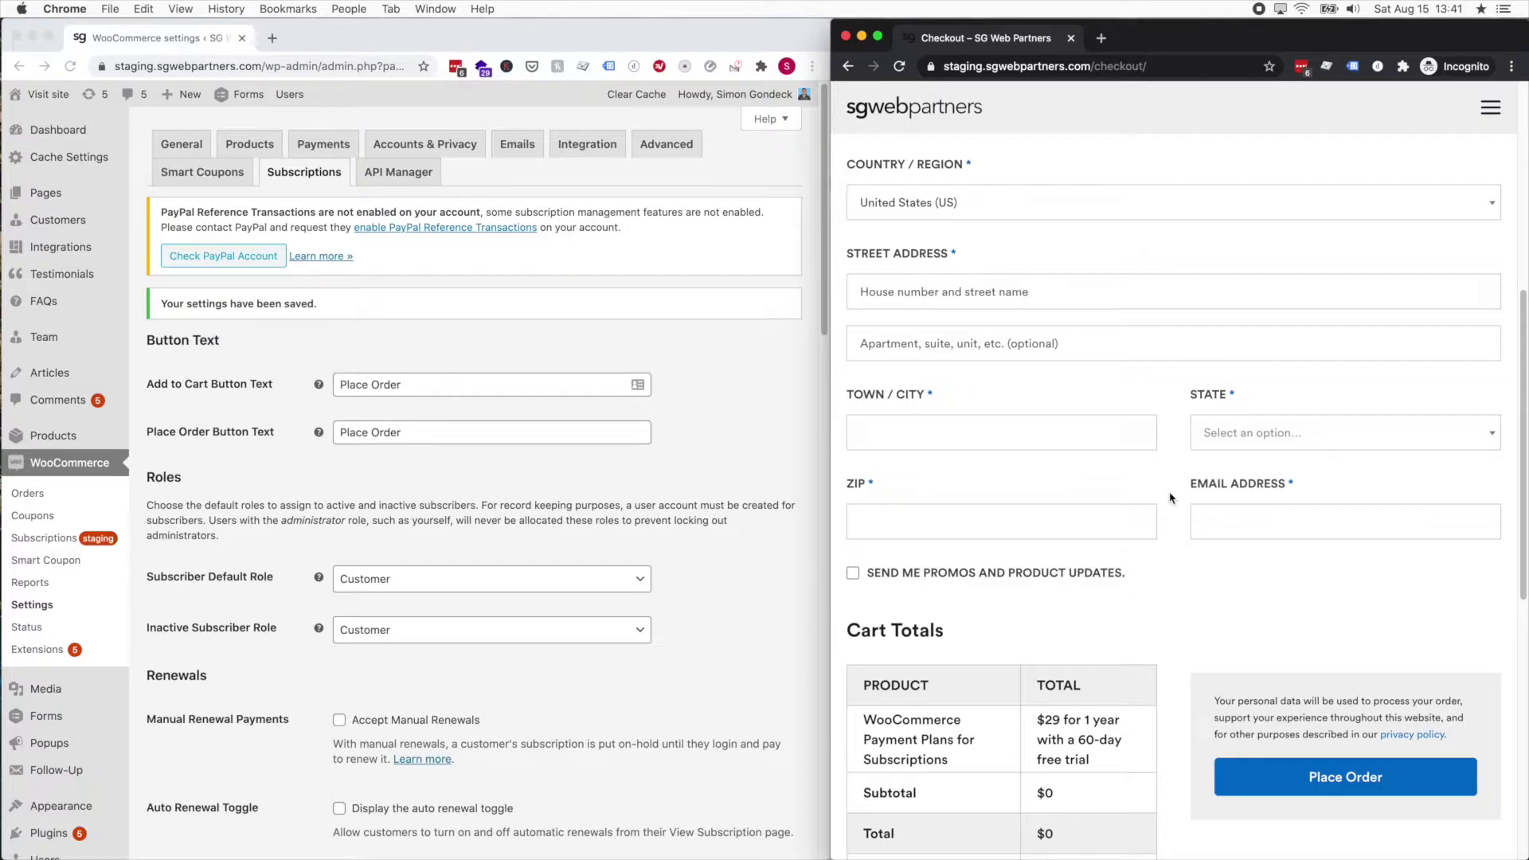
pyautogui.scroll(-1, 1247, 601)
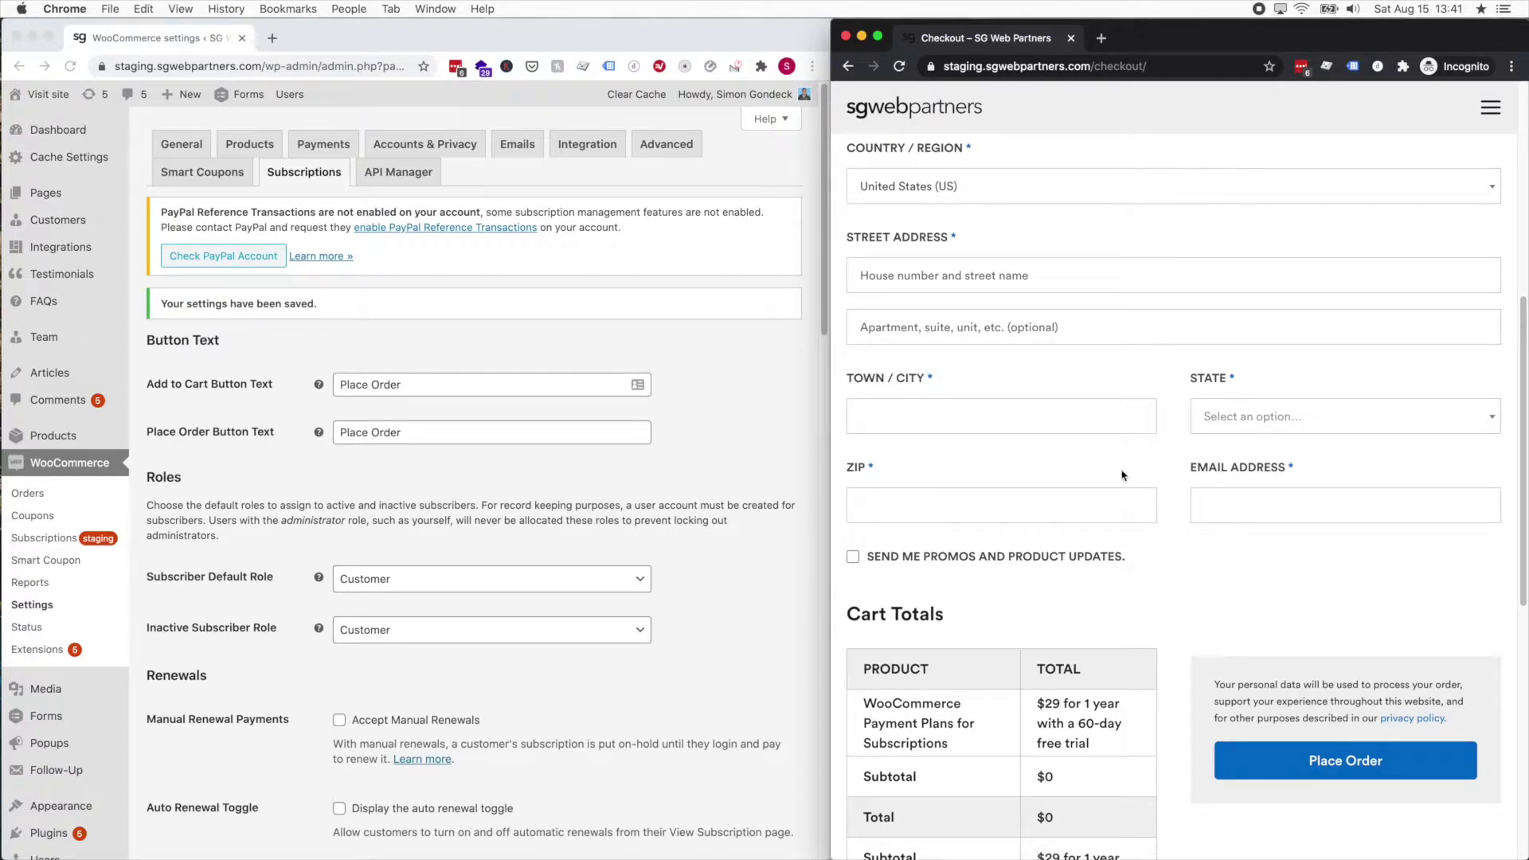
pyautogui.click(823, 22)
pyautogui.moveTo(826, 22); pyautogui.dragTo(1233, 22)
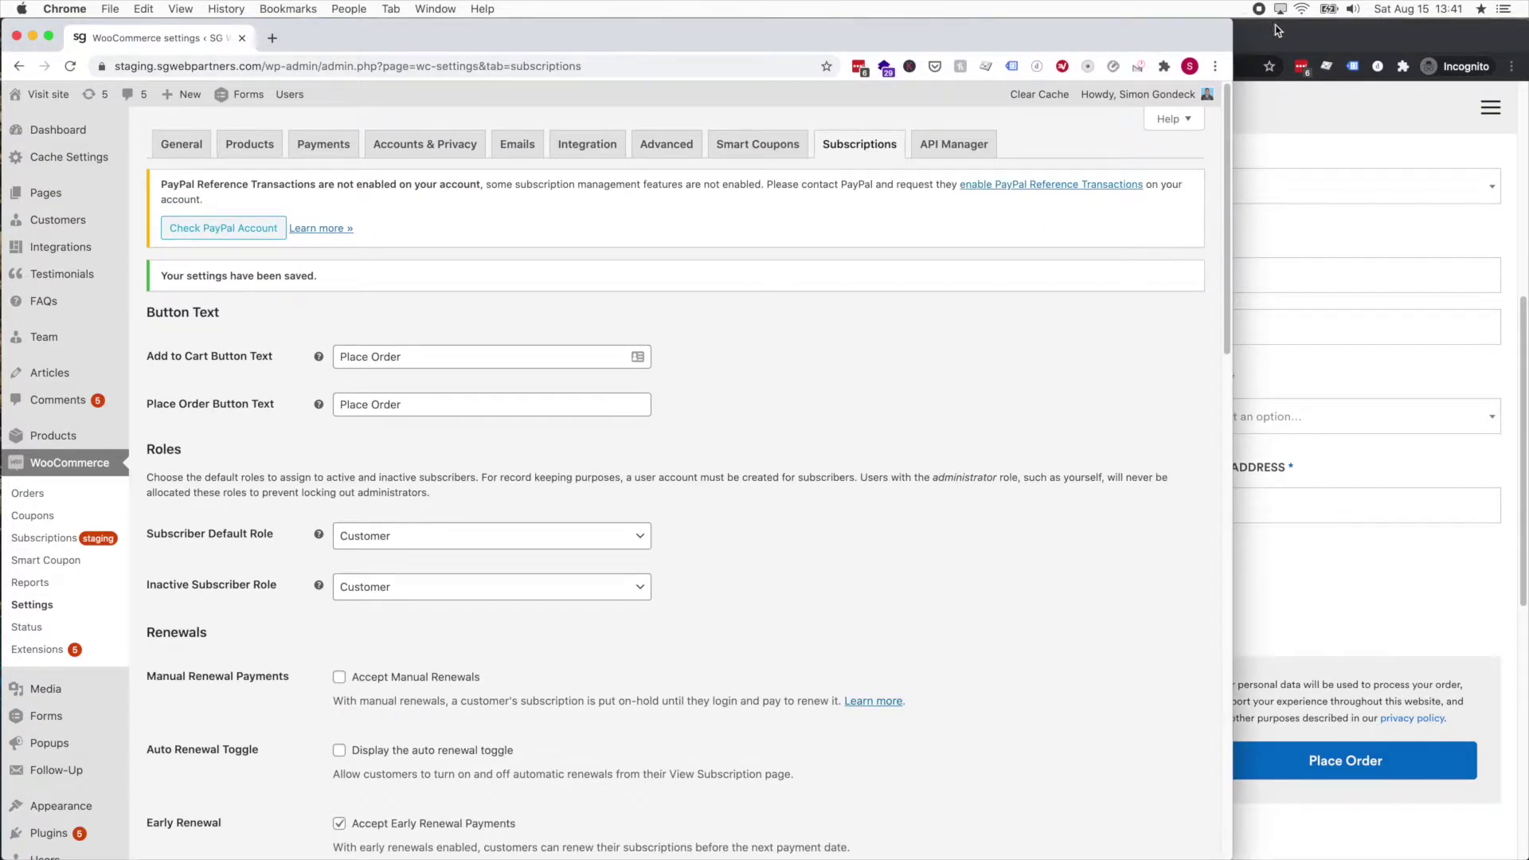
# Maximise the WooCommerce Subscriptions settings window so it covers the checkout window.
pyautogui.doubleClick(1228, 24)
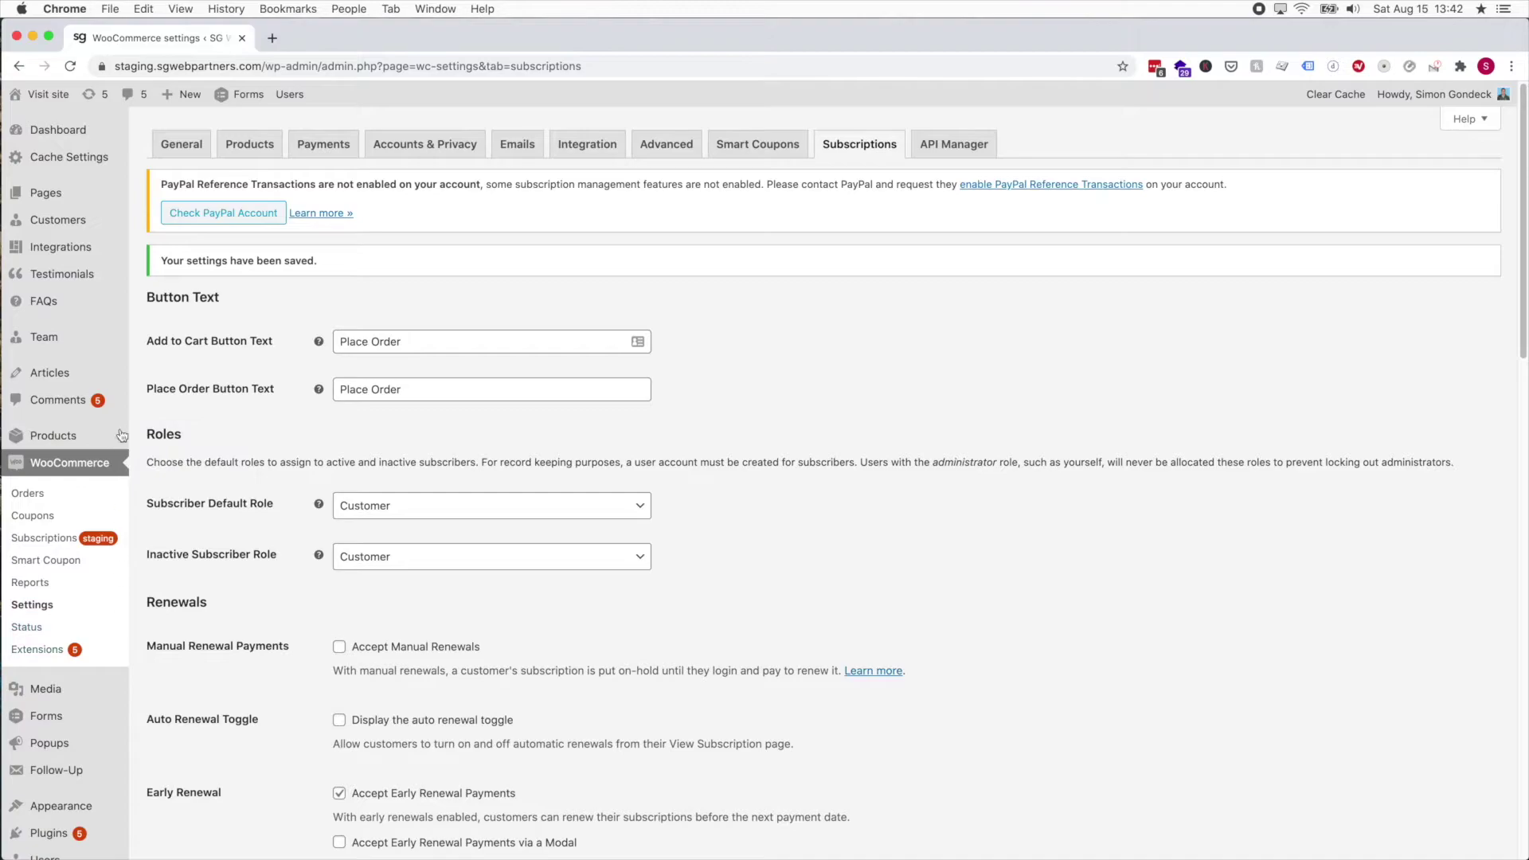
# Add a new product titled 'WSJ Digital Access' and open the product type list.
pyautogui.click(161, 460)
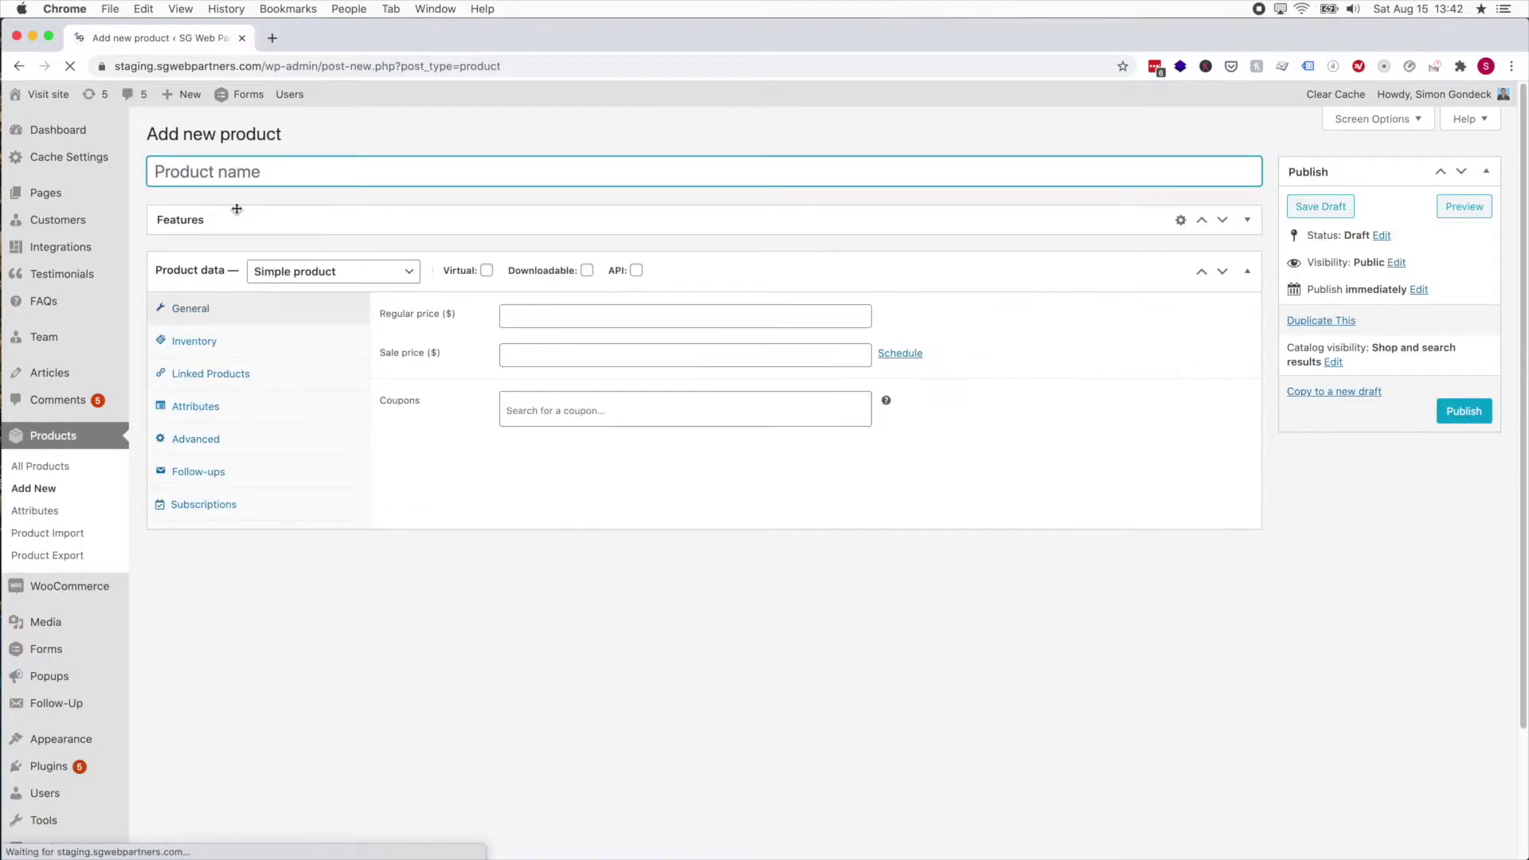
pyautogui.write('WSJ ')
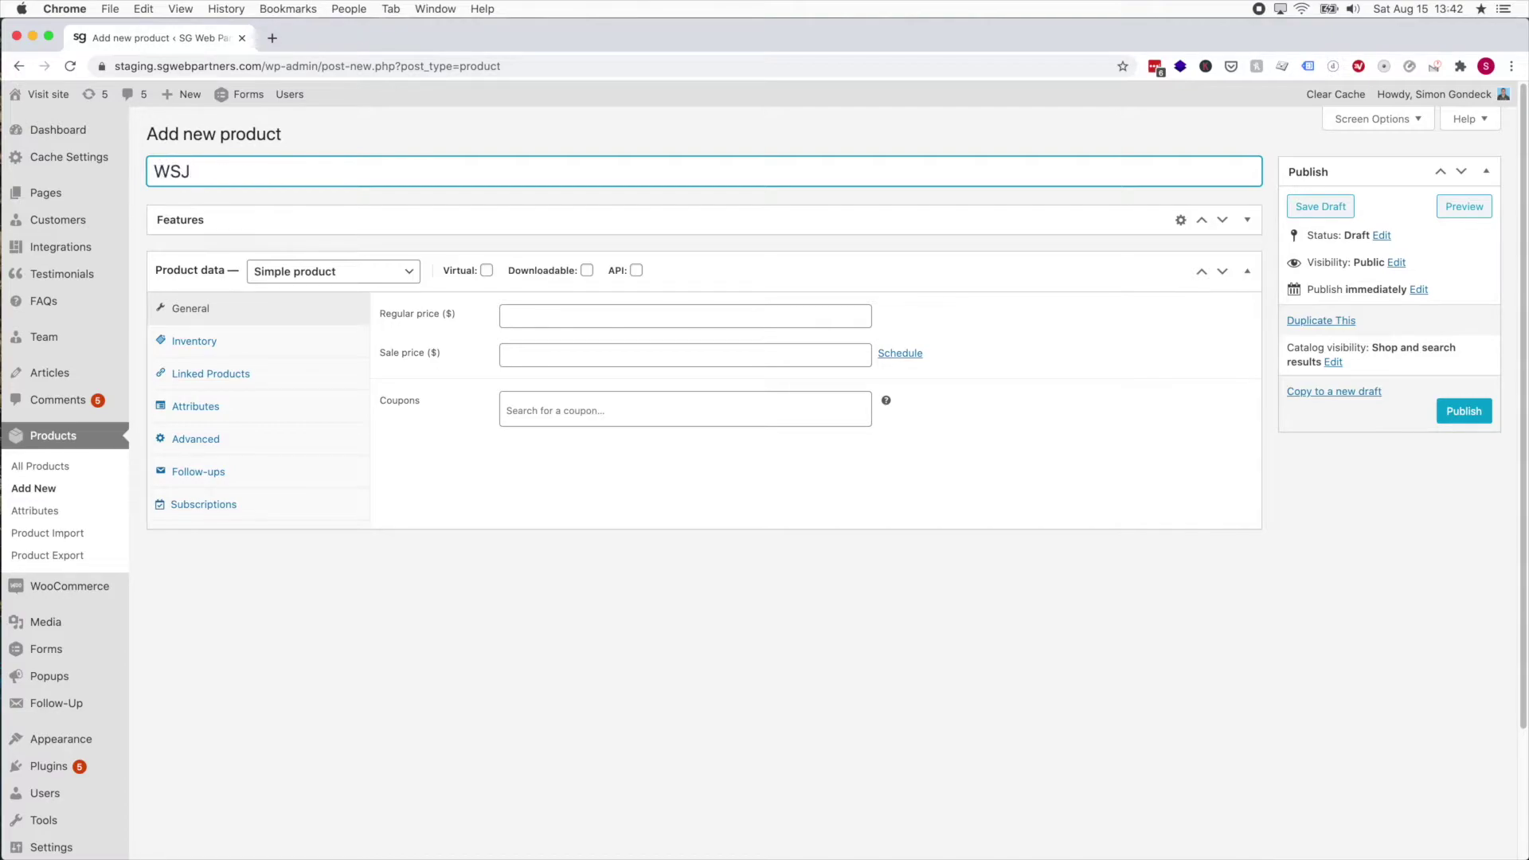
pyautogui.write('Digital Access')
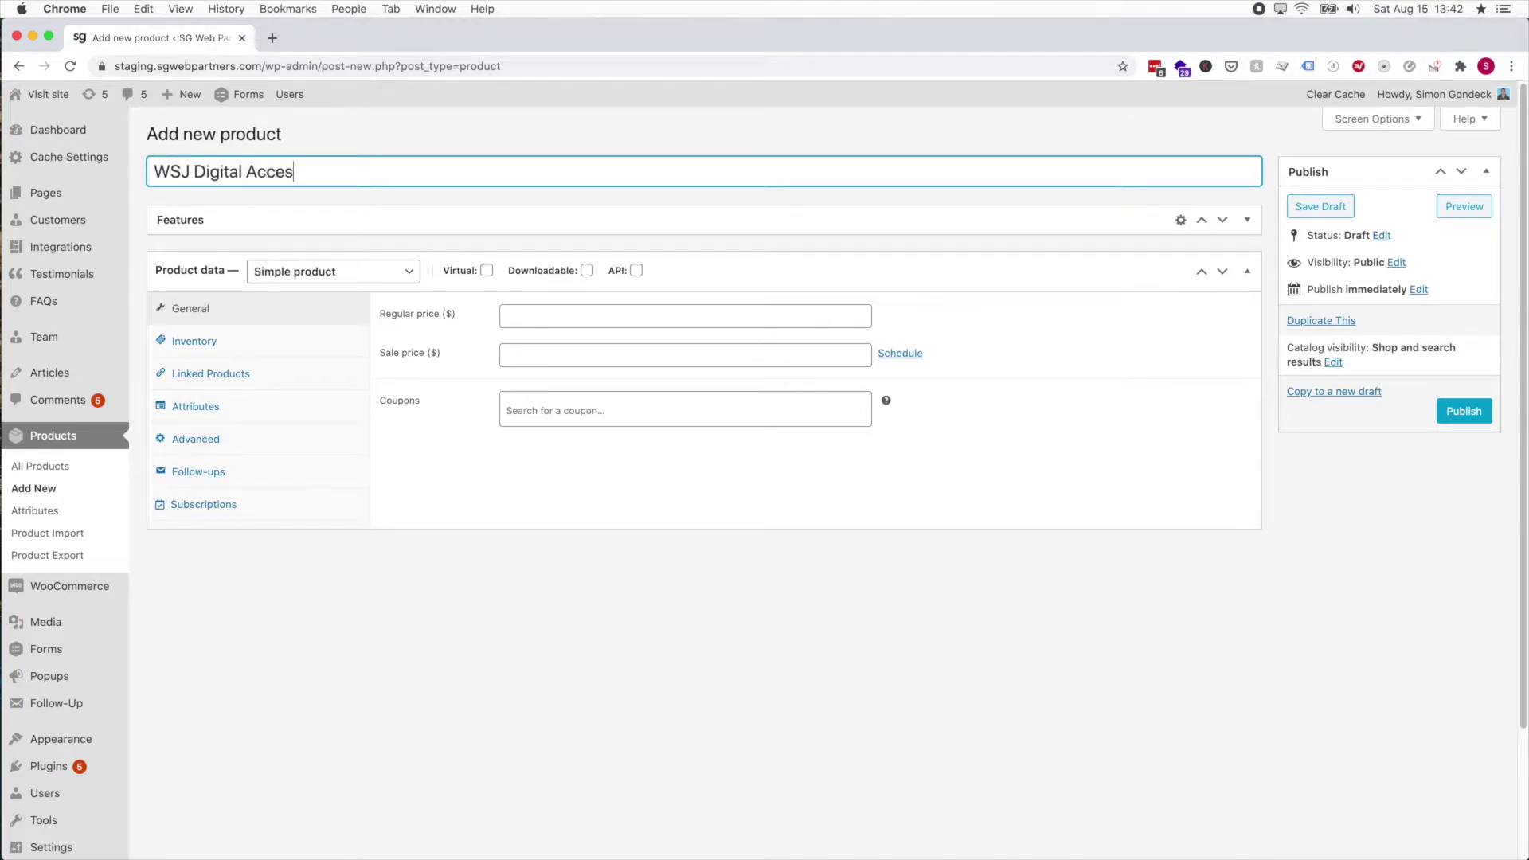
pyautogui.click(322, 273)
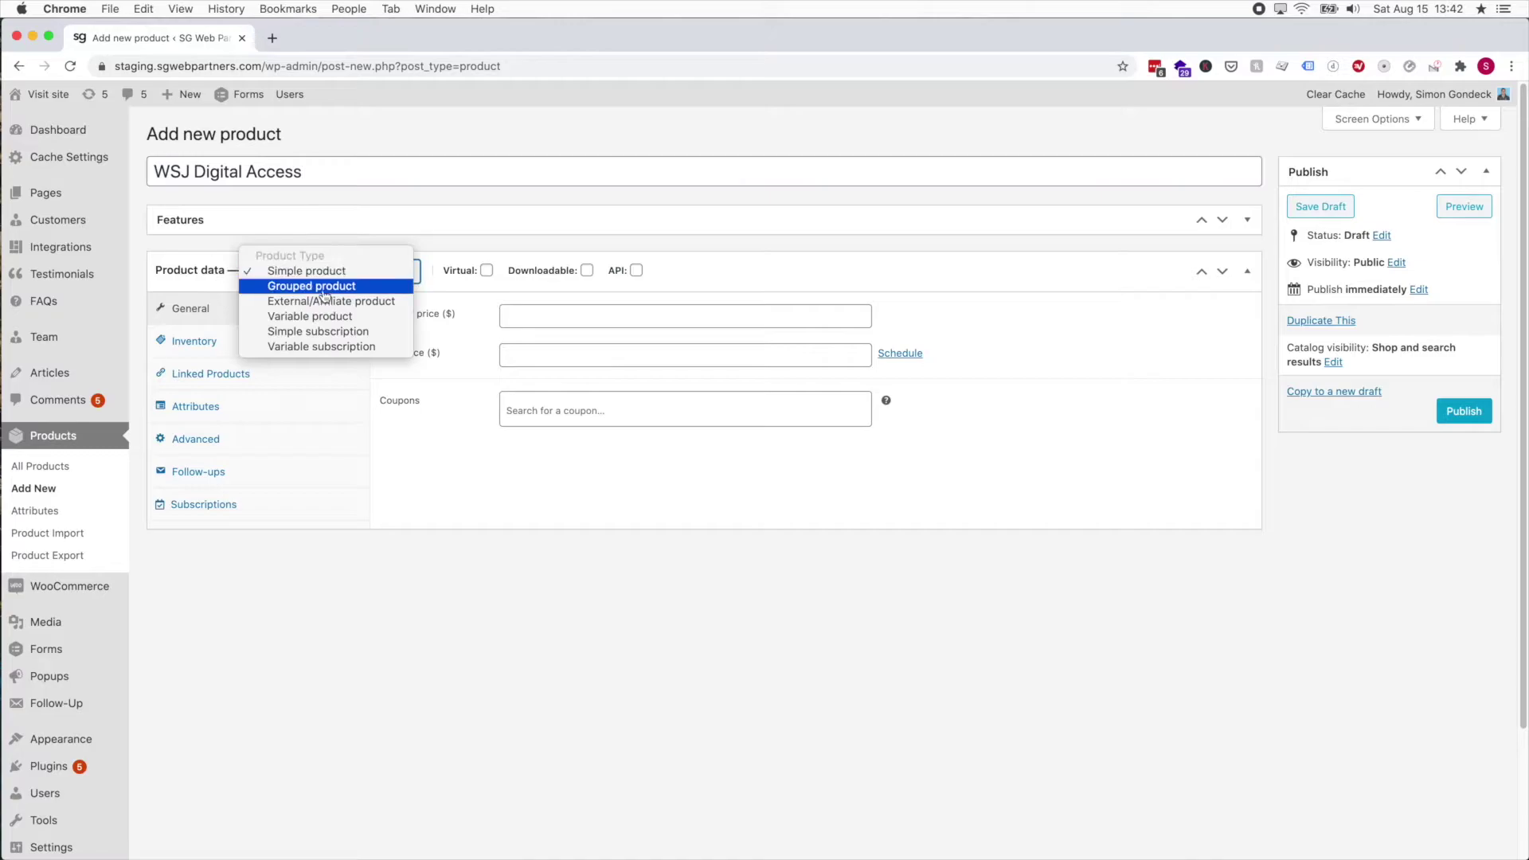
# Make the product a Simple subscription with a subscription price of $40.
pyautogui.click(330, 330)
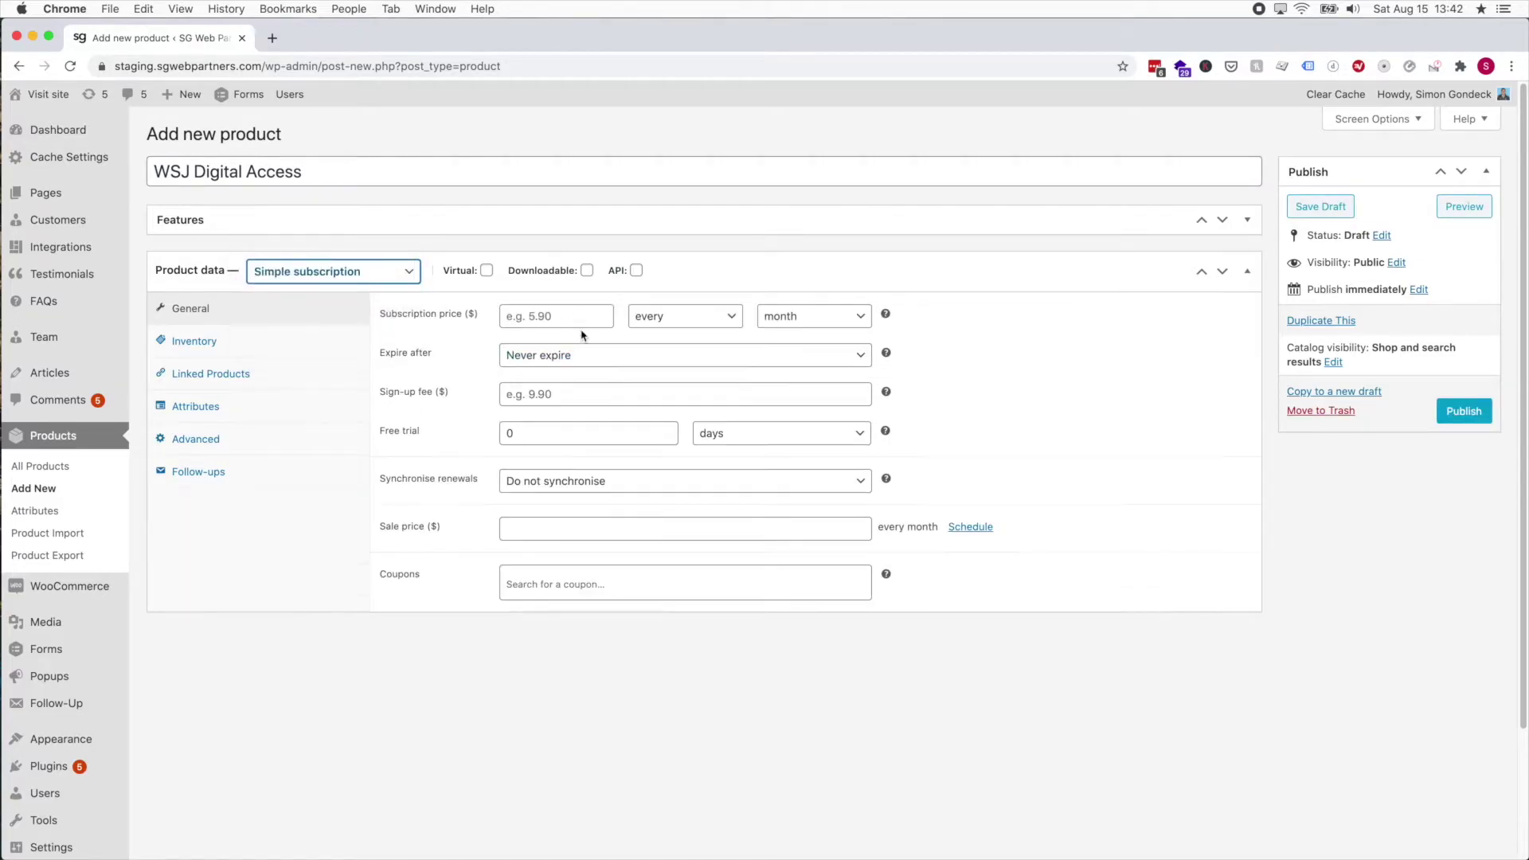
pyautogui.click(566, 316)
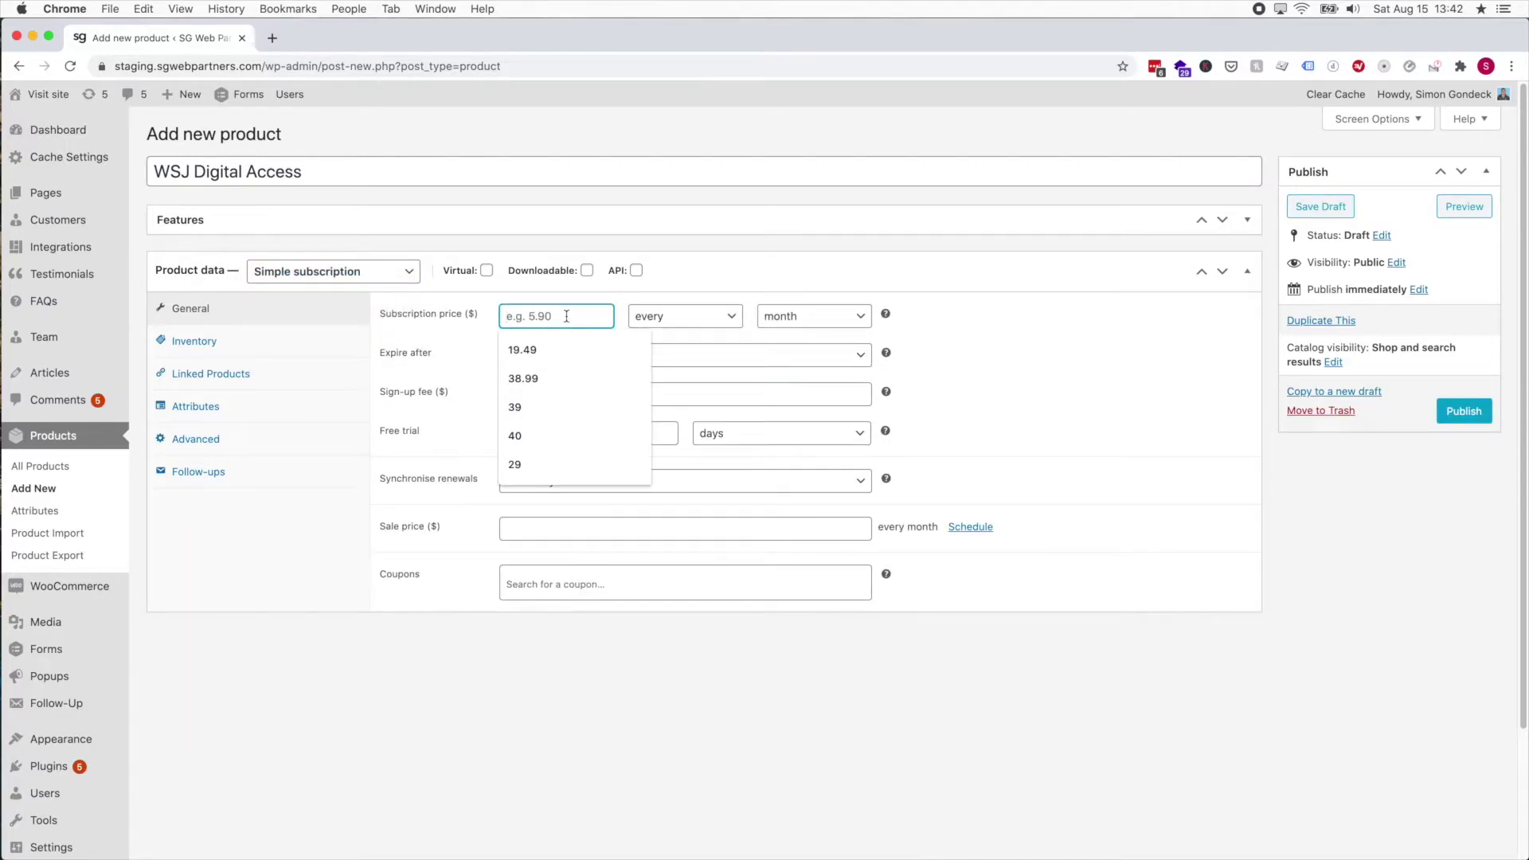
pyautogui.write('20')
pyautogui.press('BackSpace')
pyautogui.press('BackSpace')
pyautogui.write('40')
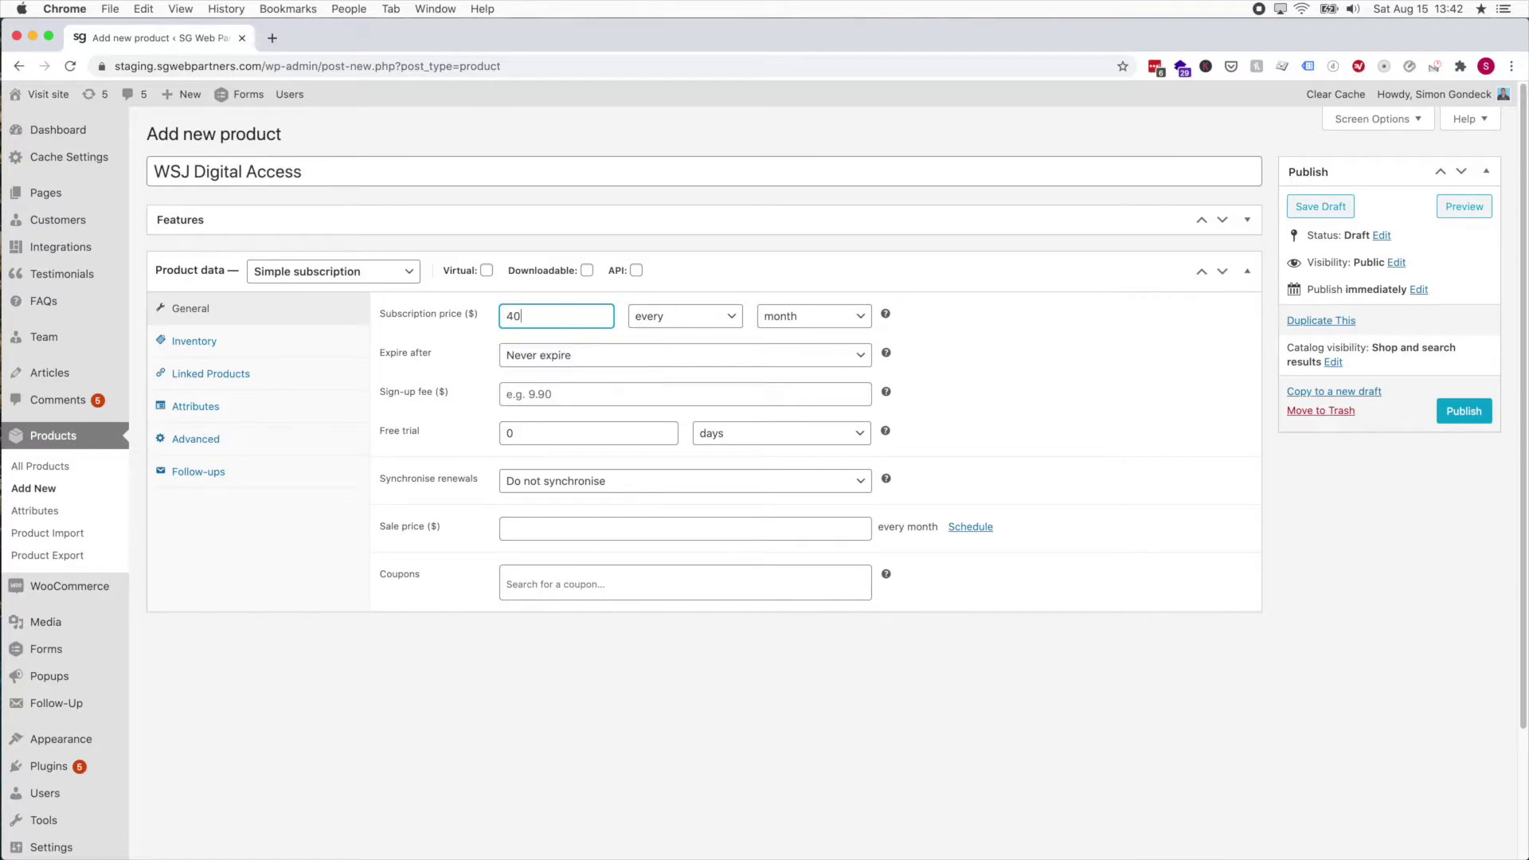
pyautogui.click(1030, 396)
# Set a 2-month free trial and a $1 sign-up fee.
pyautogui.click(553, 429)
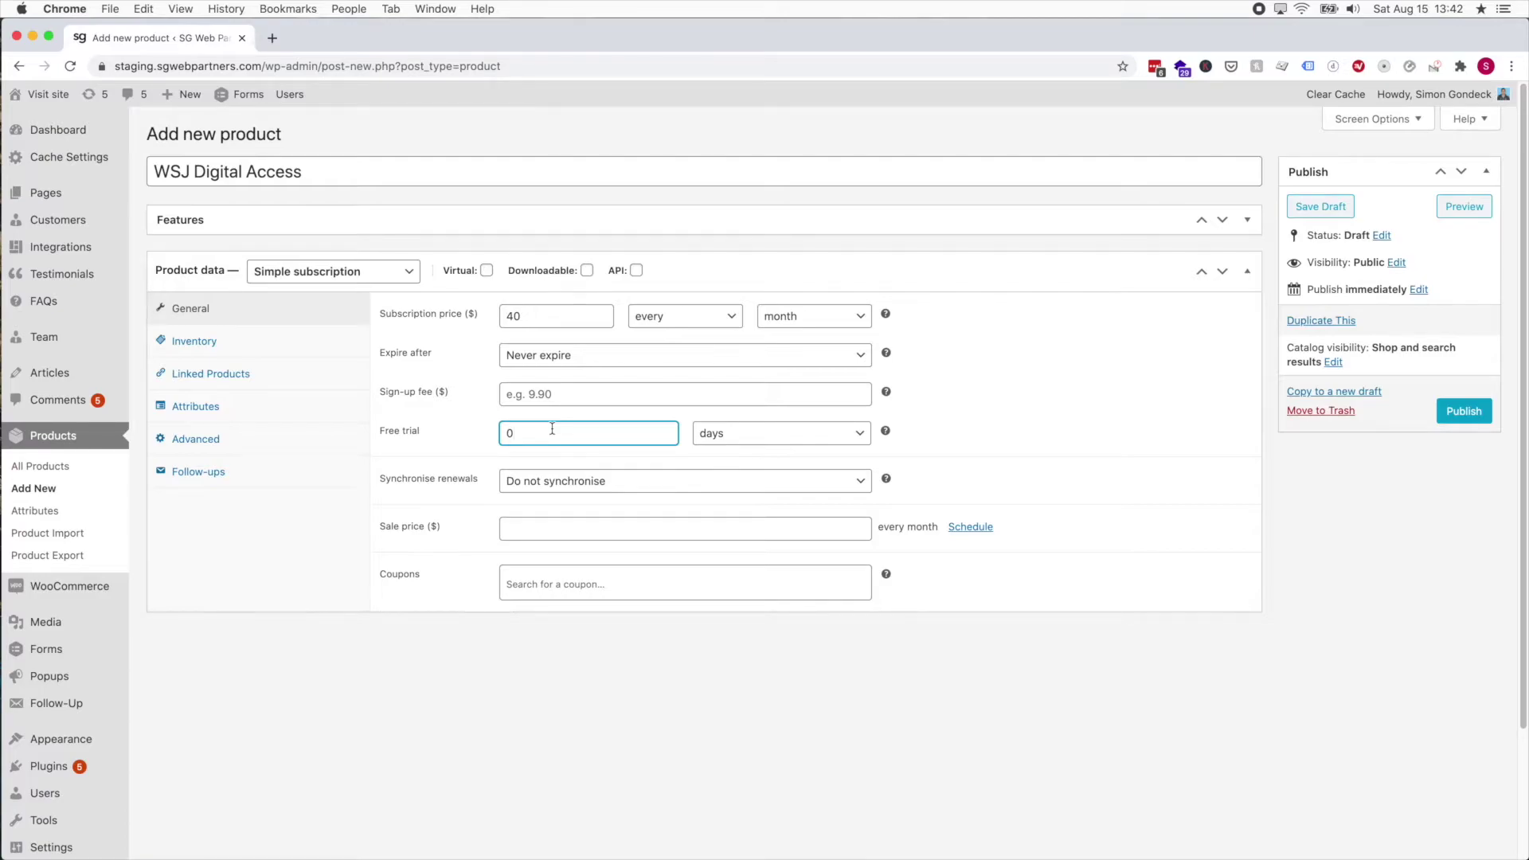
pyautogui.press('BackSpace')
pyautogui.write('2')
pyautogui.click(757, 434)
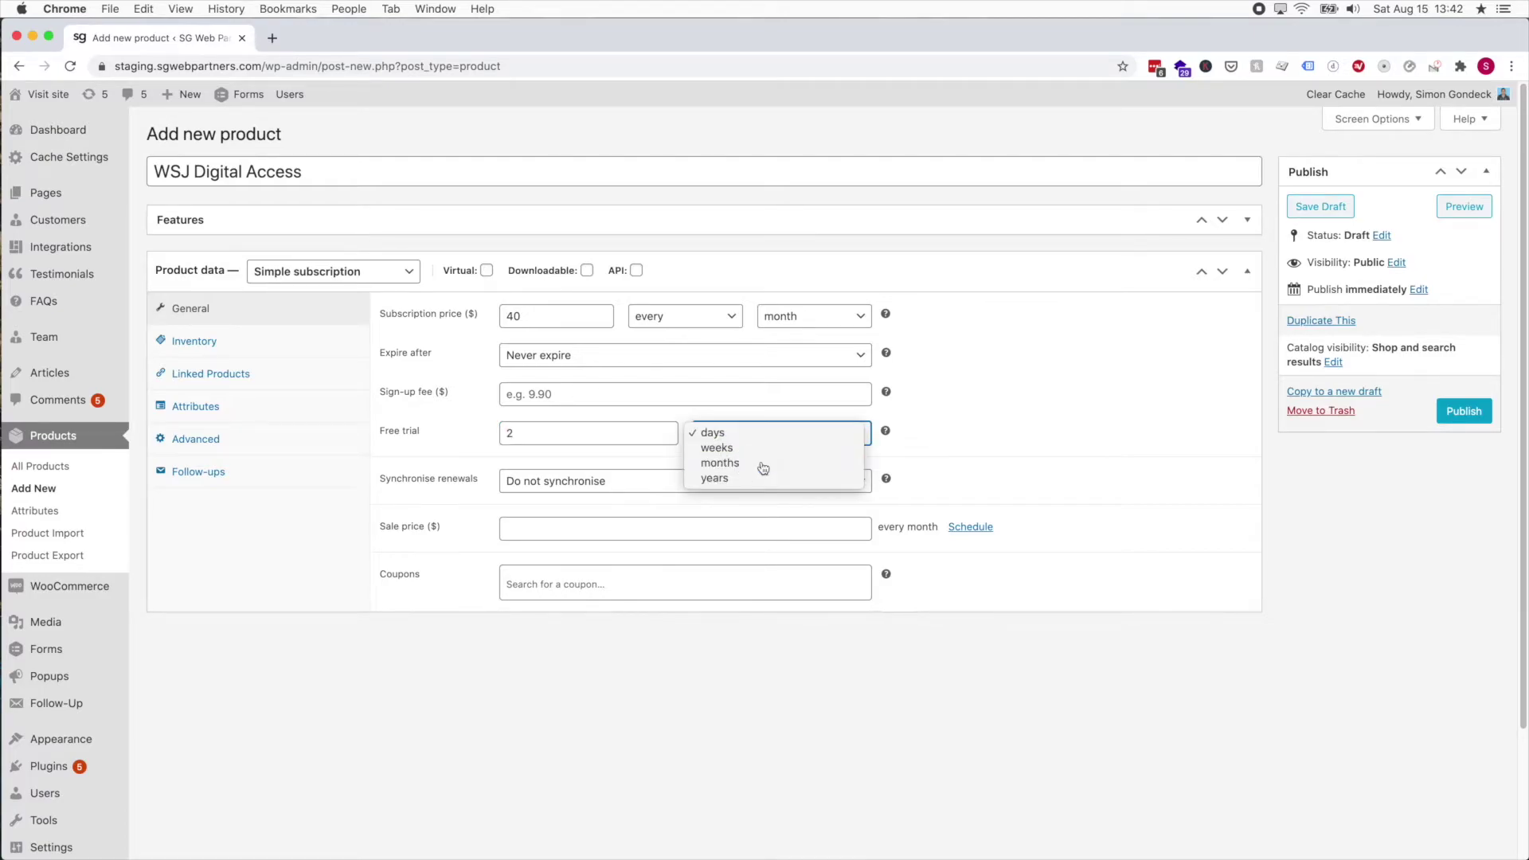
pyautogui.click(763, 467)
pyautogui.click(738, 403)
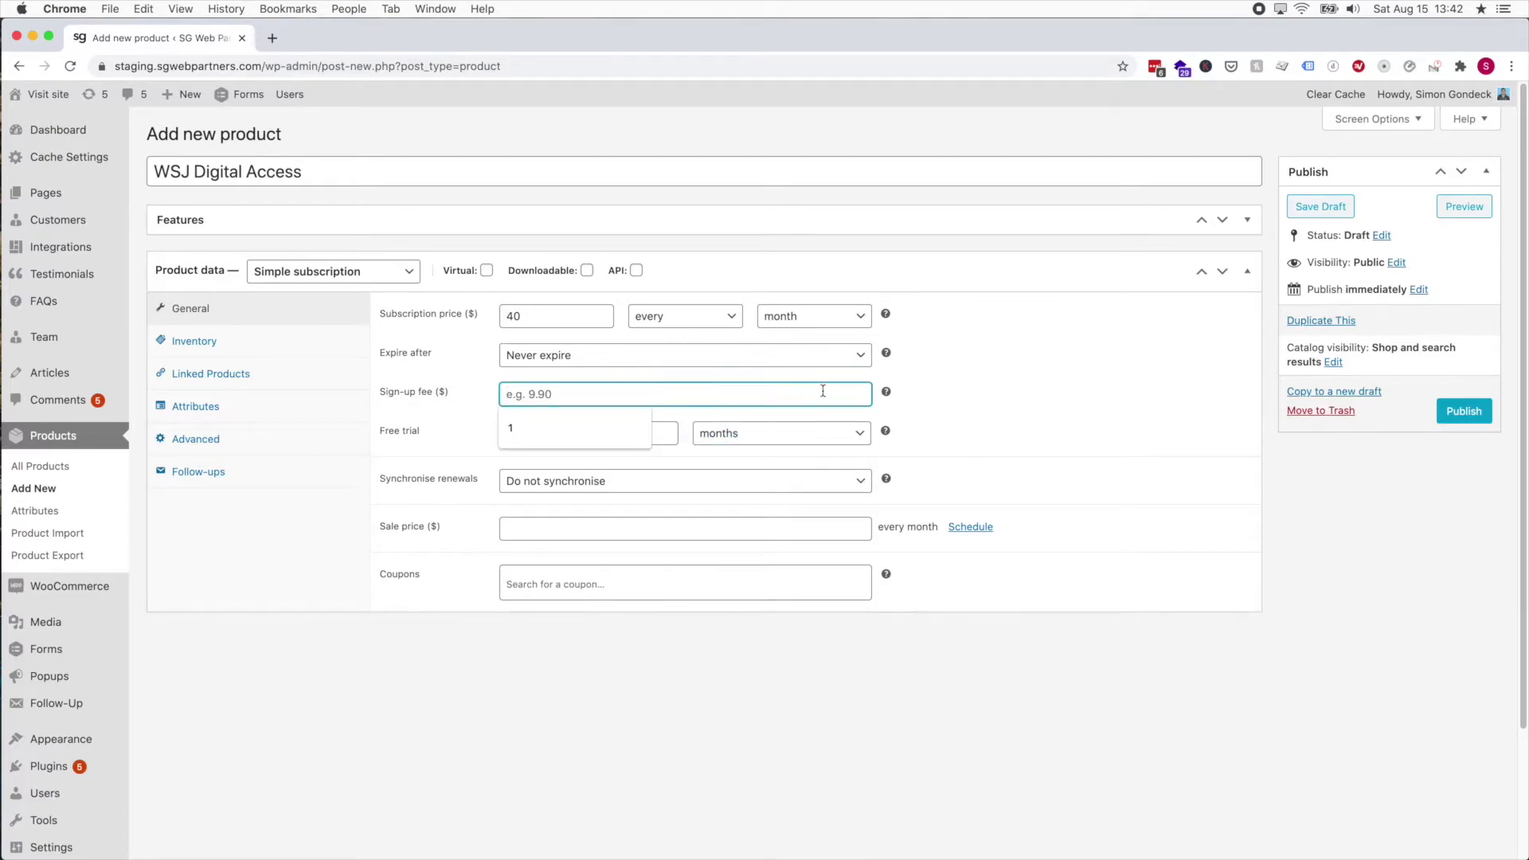
pyautogui.write('1')
pyautogui.click(1016, 437)
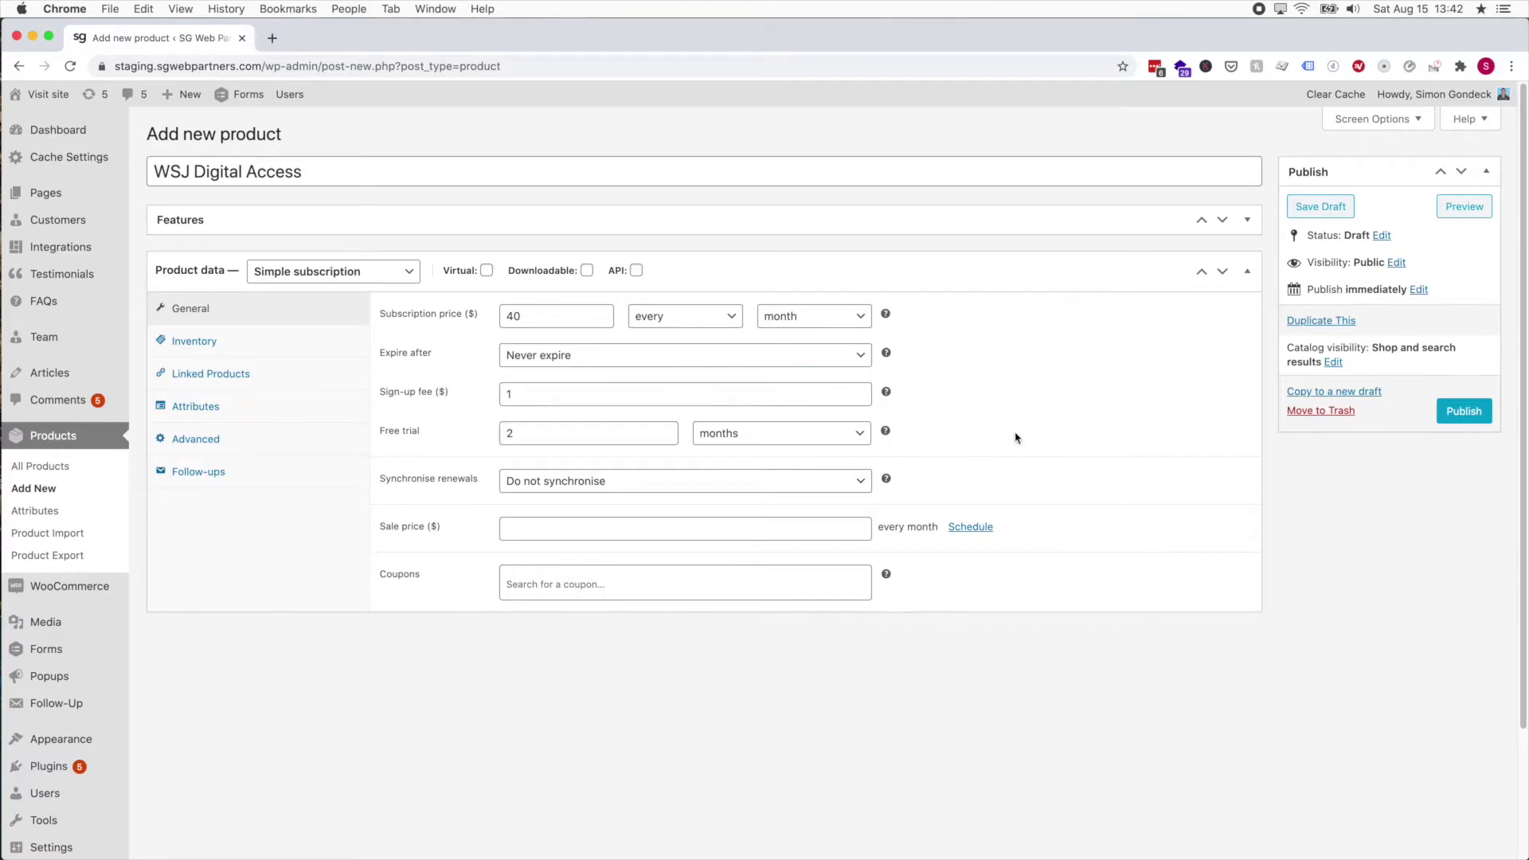
# Publish WSJ Digital Access, then tick Virtual and update the product.
pyautogui.click(1446, 411)
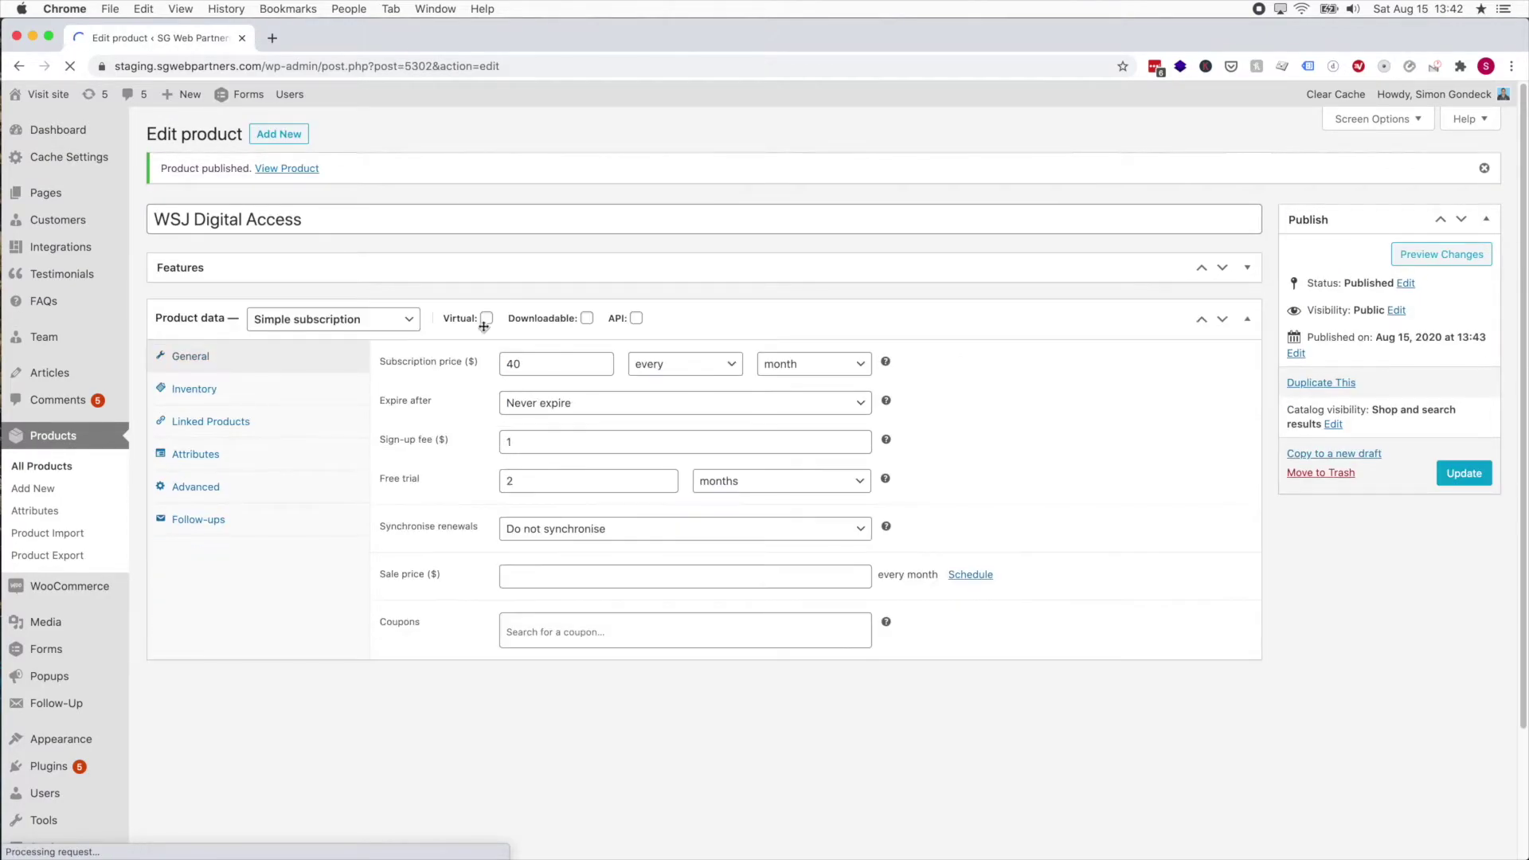
pyautogui.click(486, 318)
pyautogui.click(1462, 474)
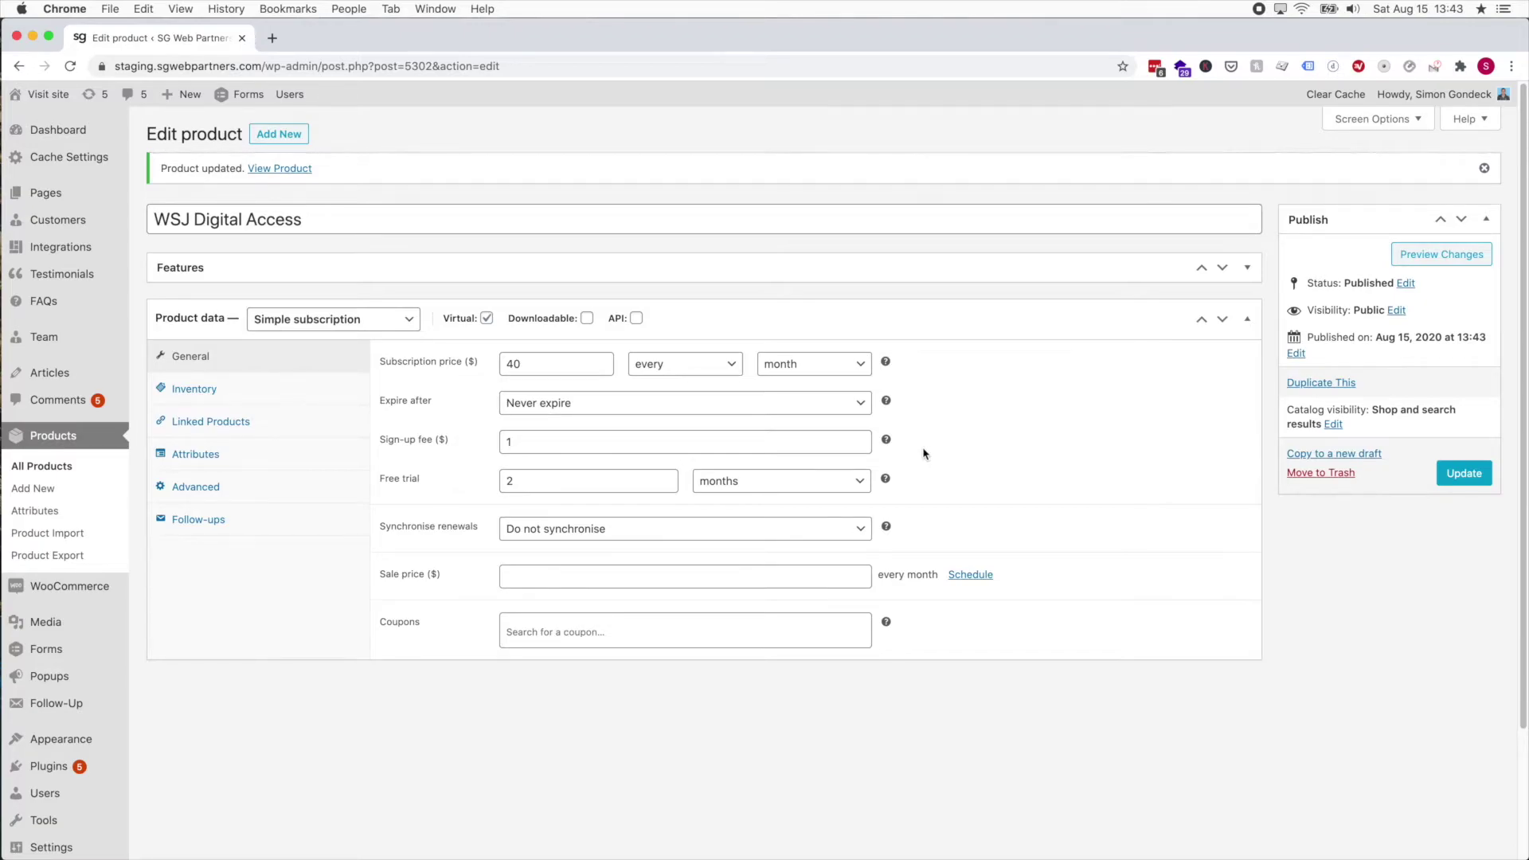
pyautogui.moveTo(115, 587)
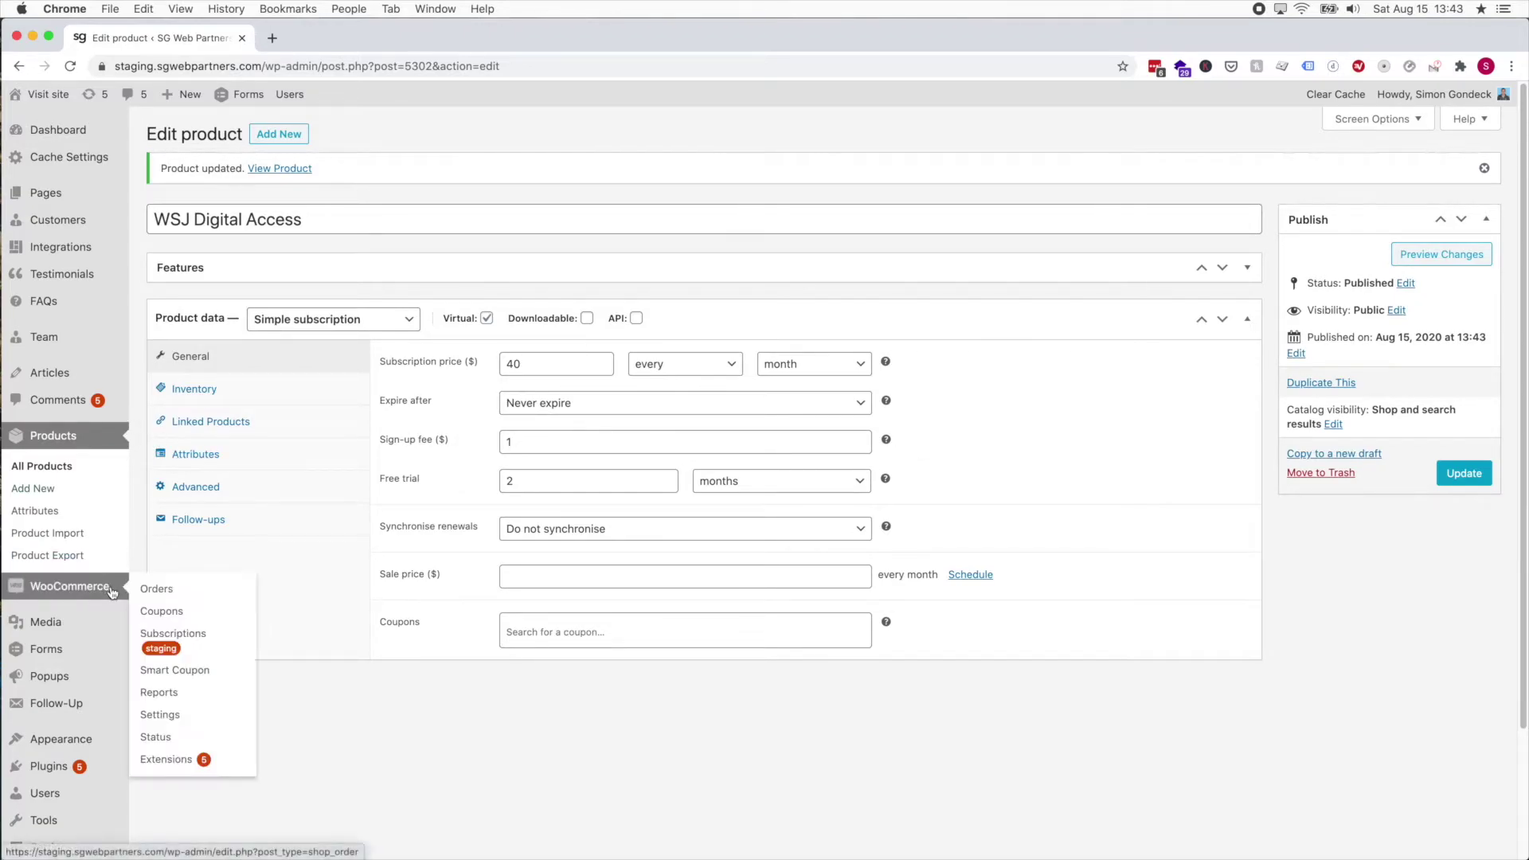
# Open Coupons in a new tab and start a new coupon with code 'wsjtest'.
pyautogui.rightClick(157, 621)
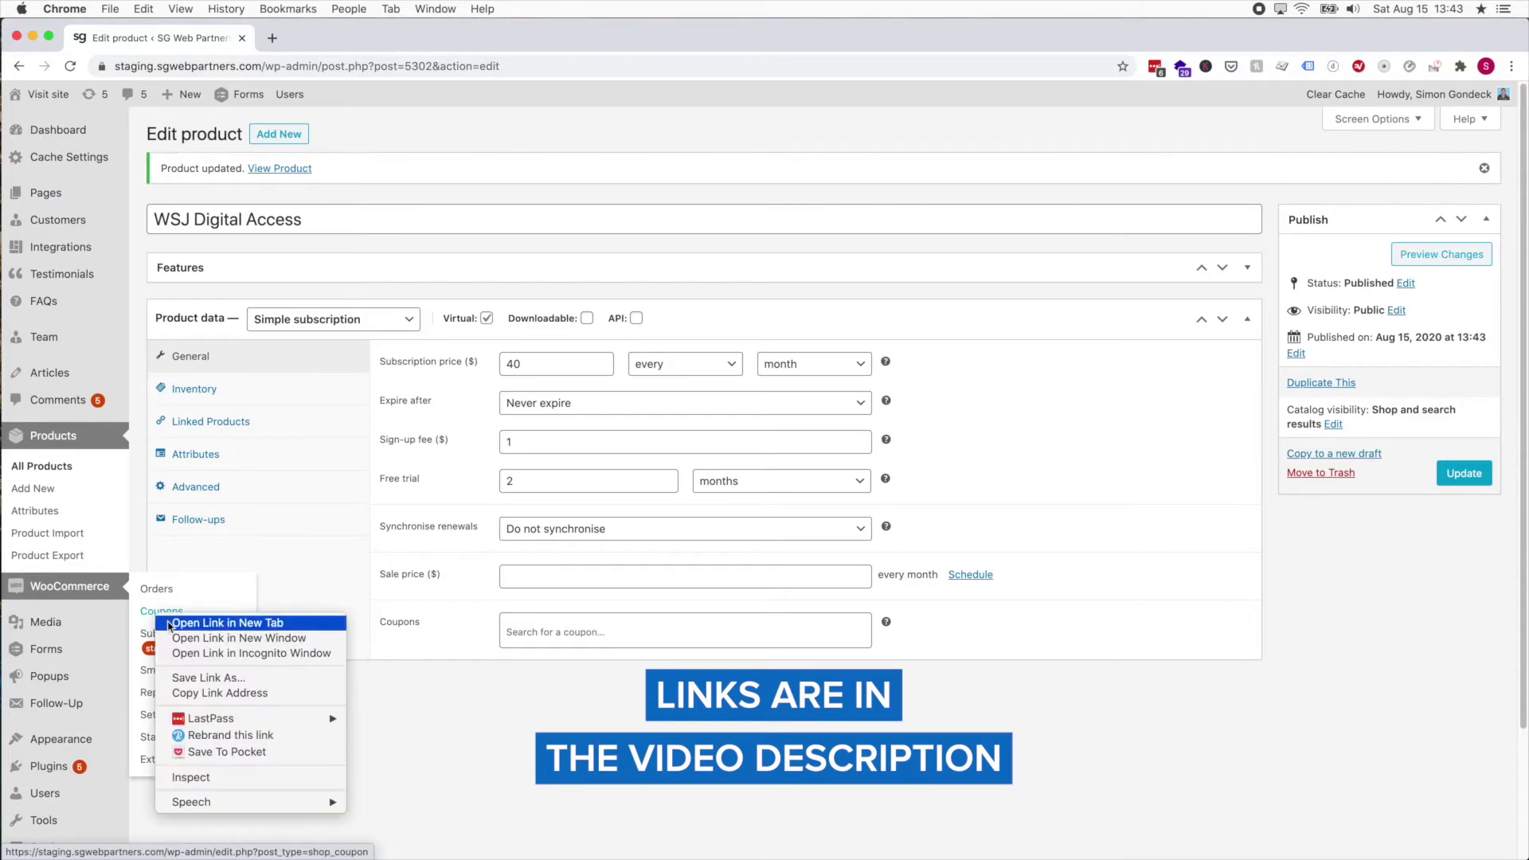
pyautogui.click(231, 623)
pyautogui.click(291, 40)
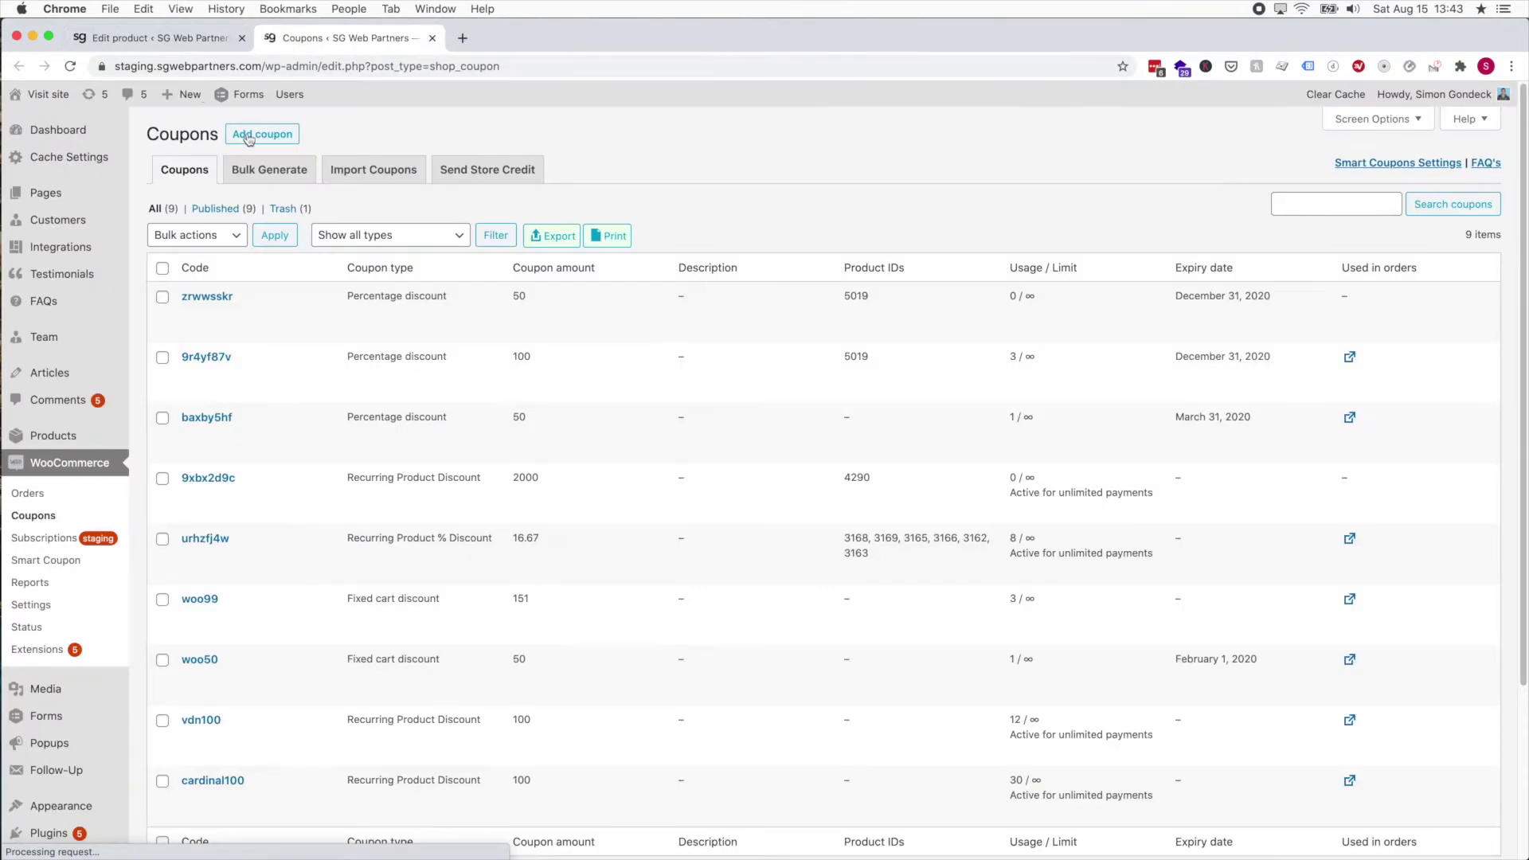
pyautogui.click(253, 134)
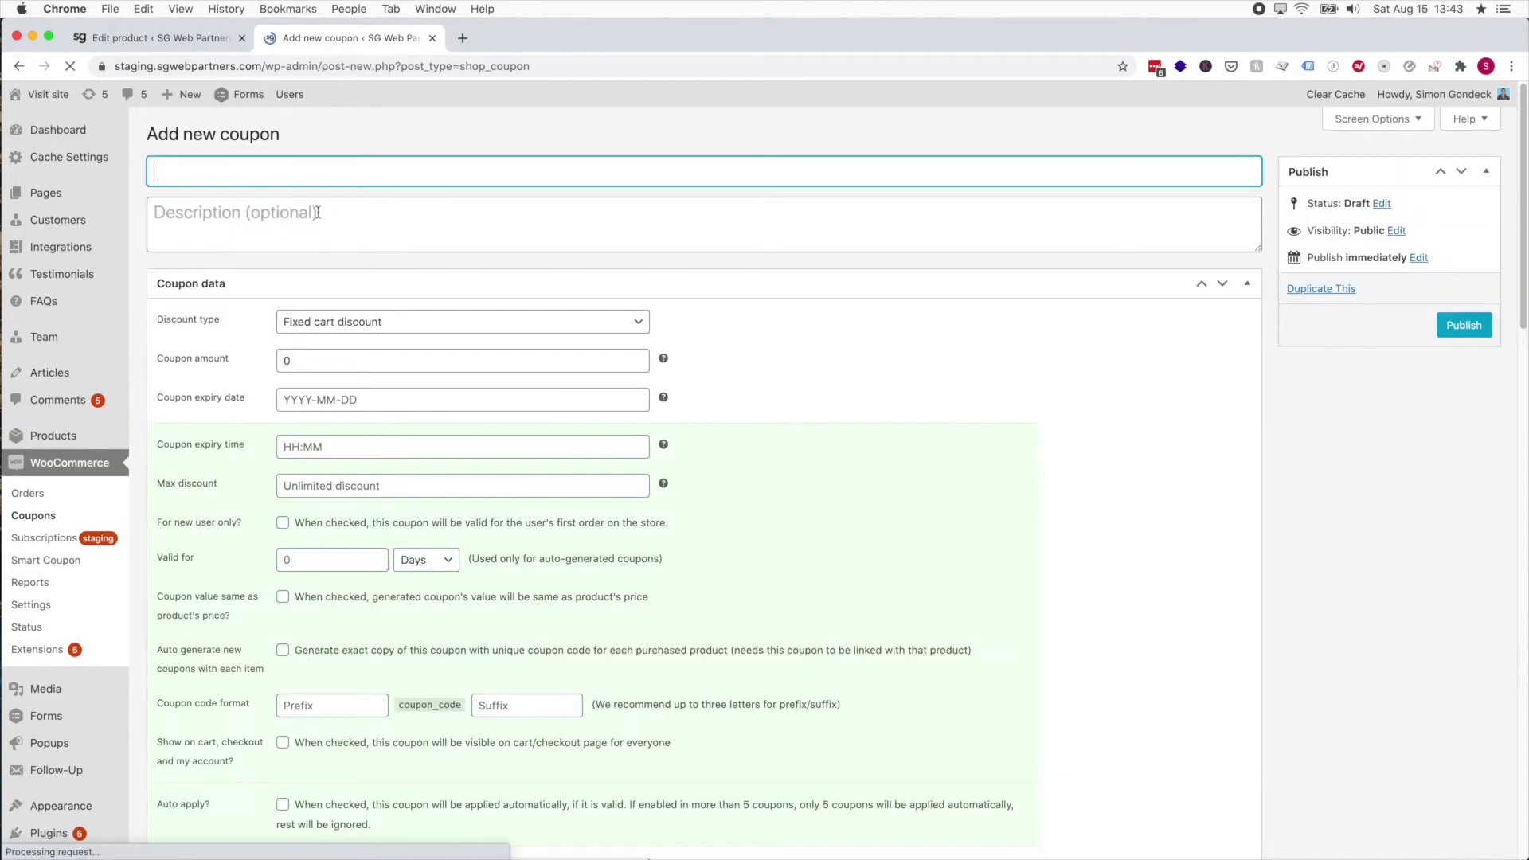
pyautogui.write('wsj')
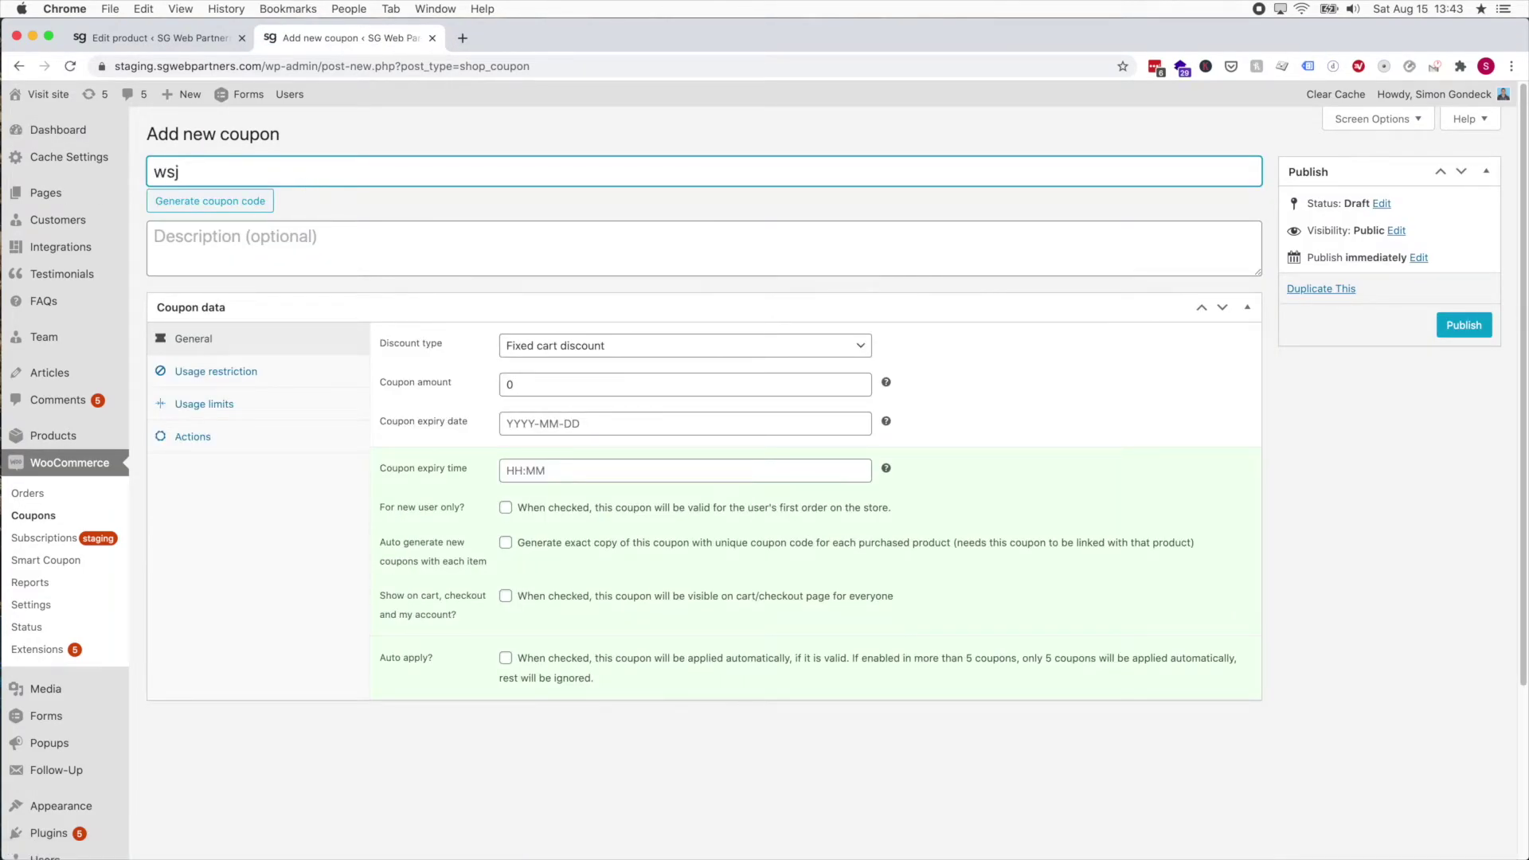
pyautogui.write('test')
# Give it a 50 Recurring Product % Discount, auto-applied for 12 payments, and publish.
pyautogui.click(535, 345)
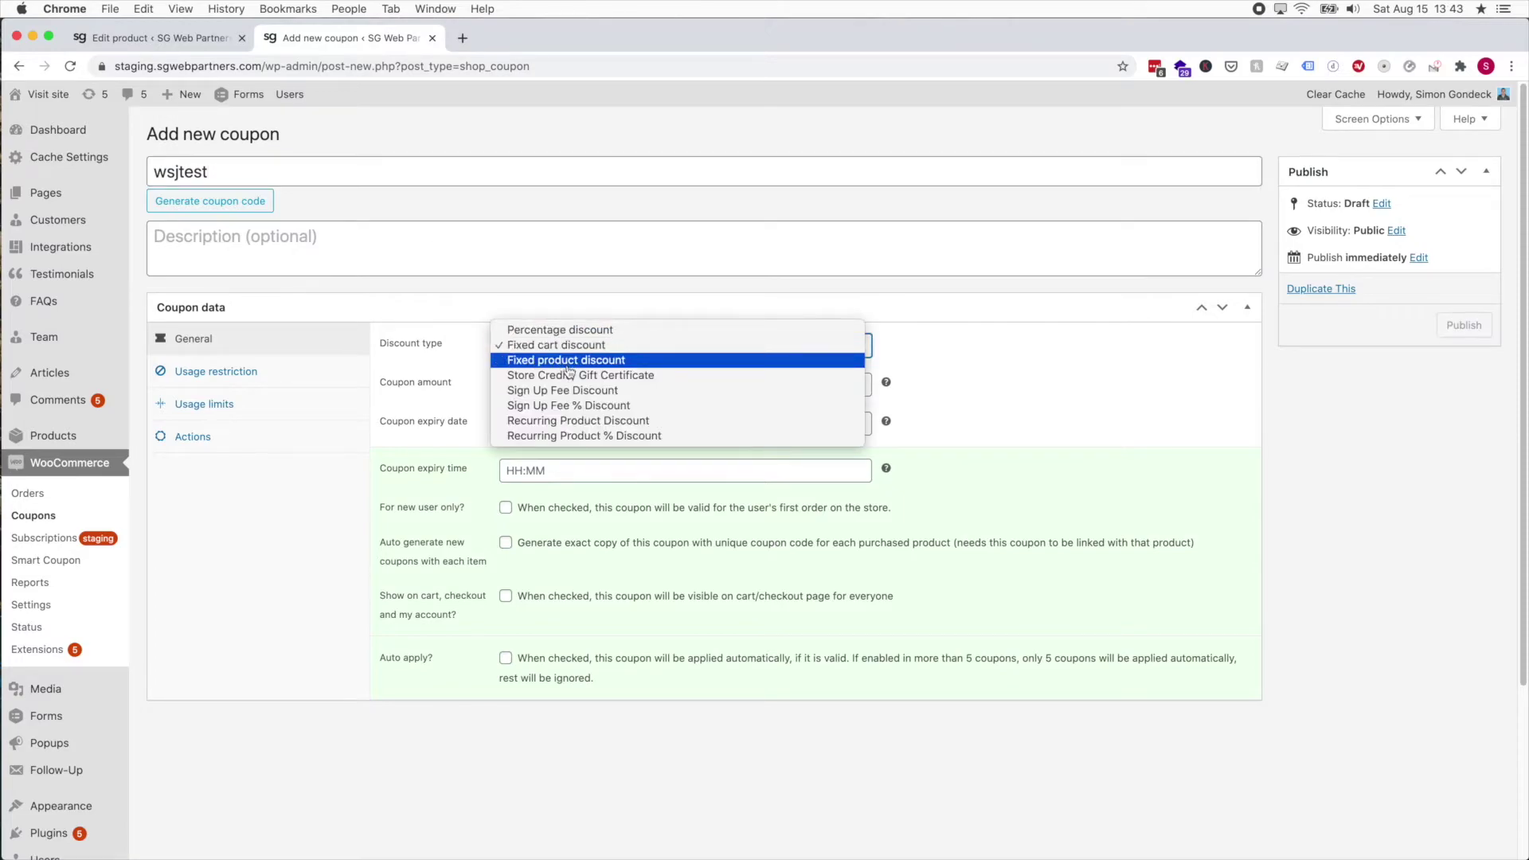
pyautogui.click(610, 436)
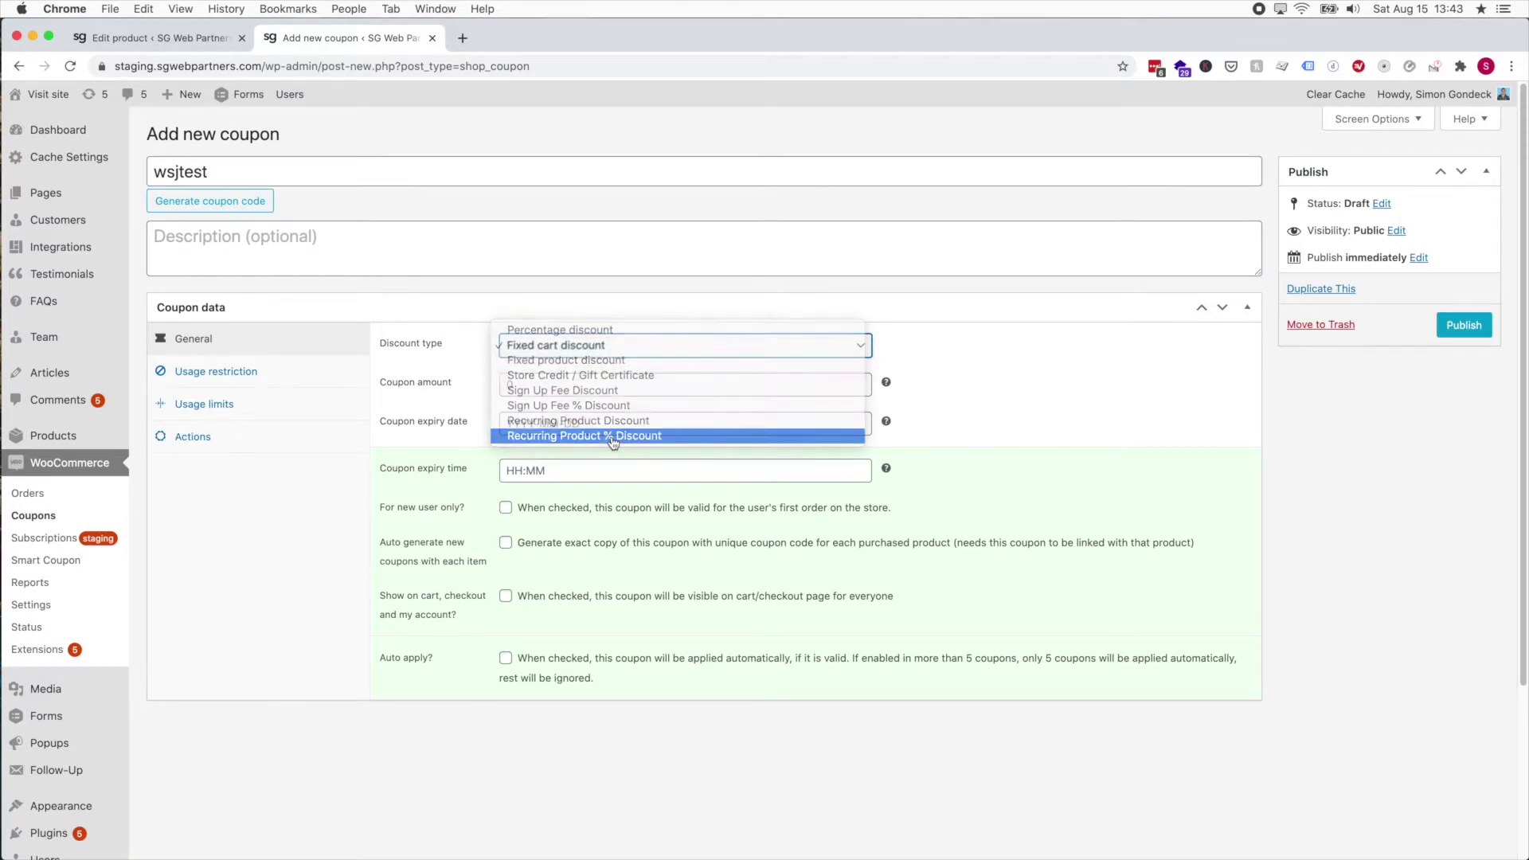
pyautogui.doubleClick(600, 384)
pyautogui.write('50')
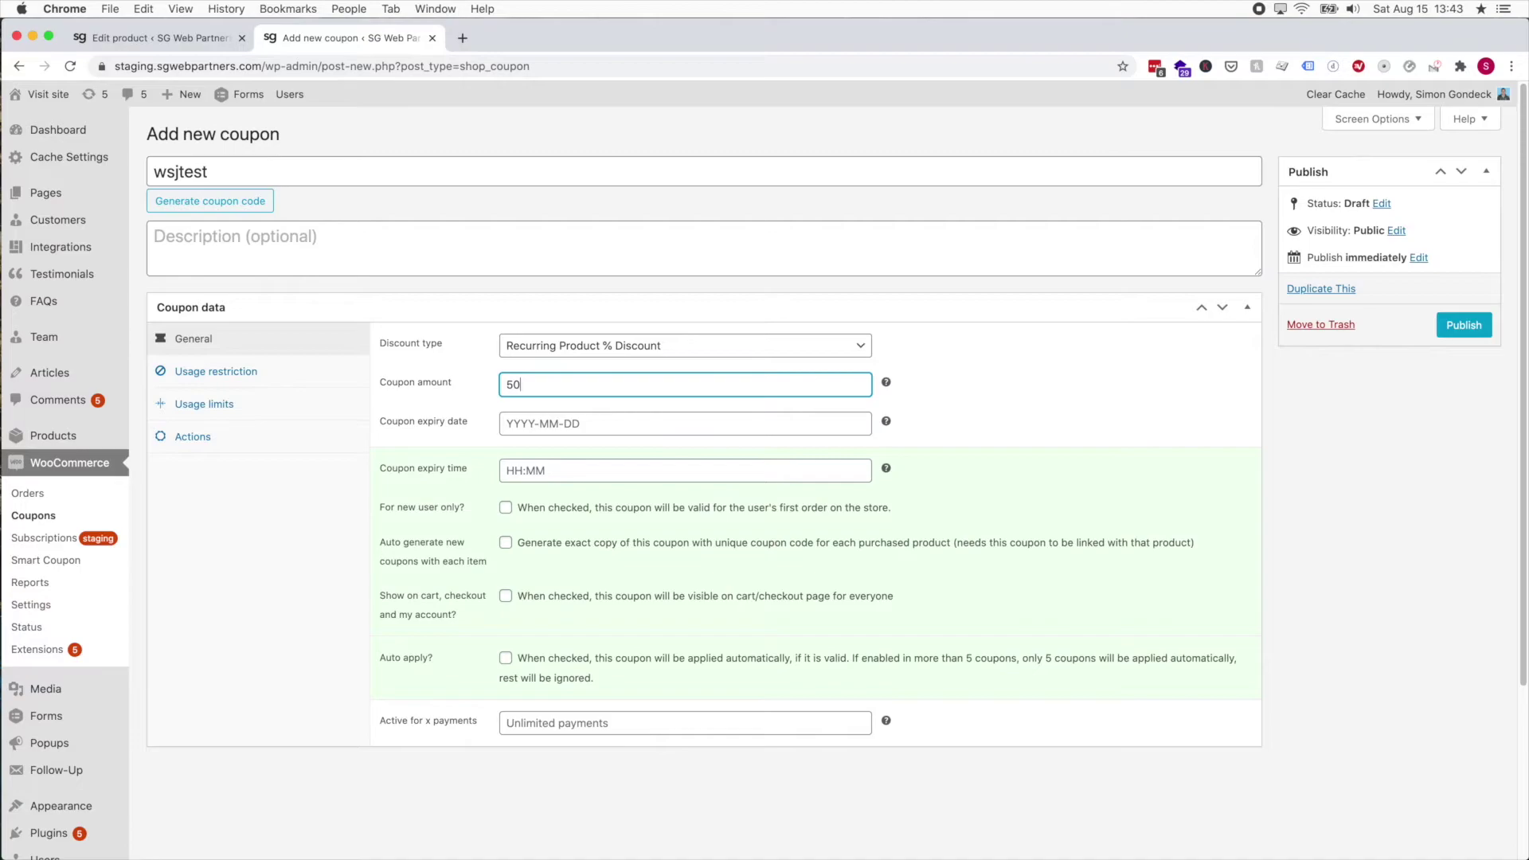
pyautogui.click(506, 659)
pyautogui.click(521, 725)
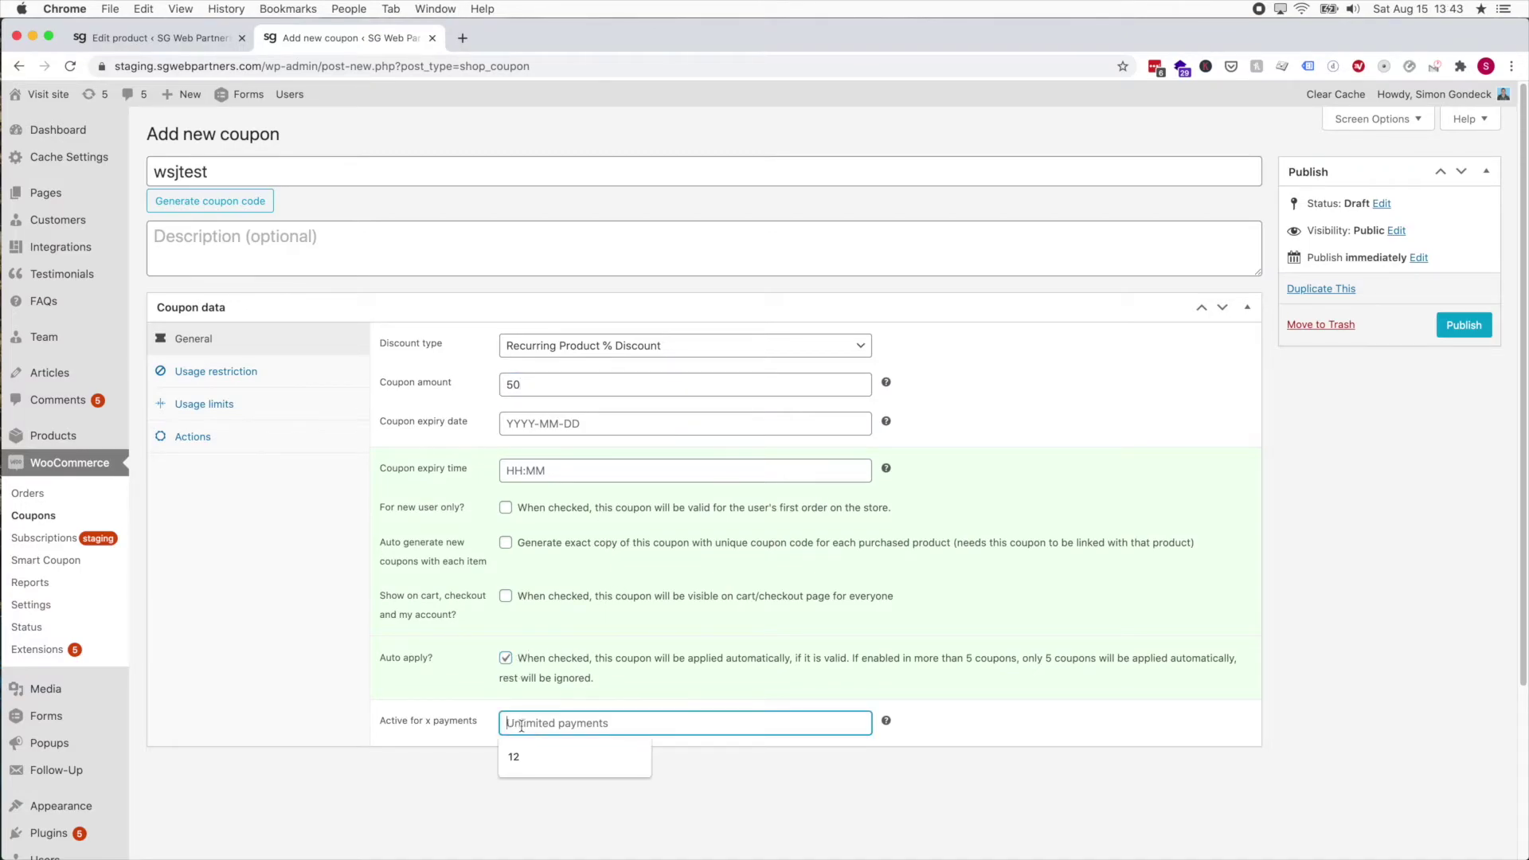
pyautogui.write('12')
pyautogui.click(981, 700)
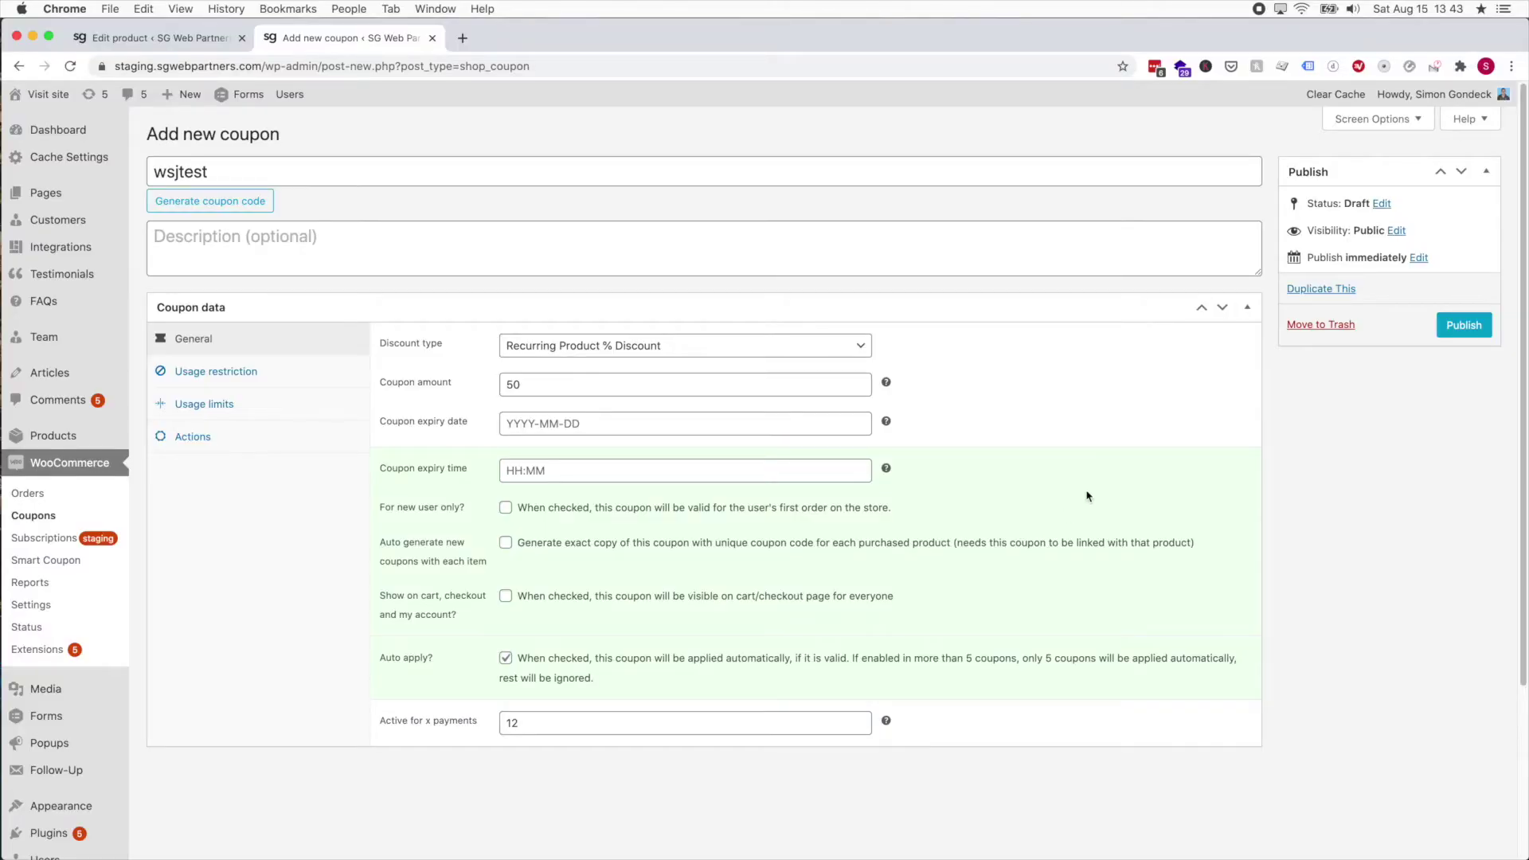
pyautogui.click(1466, 327)
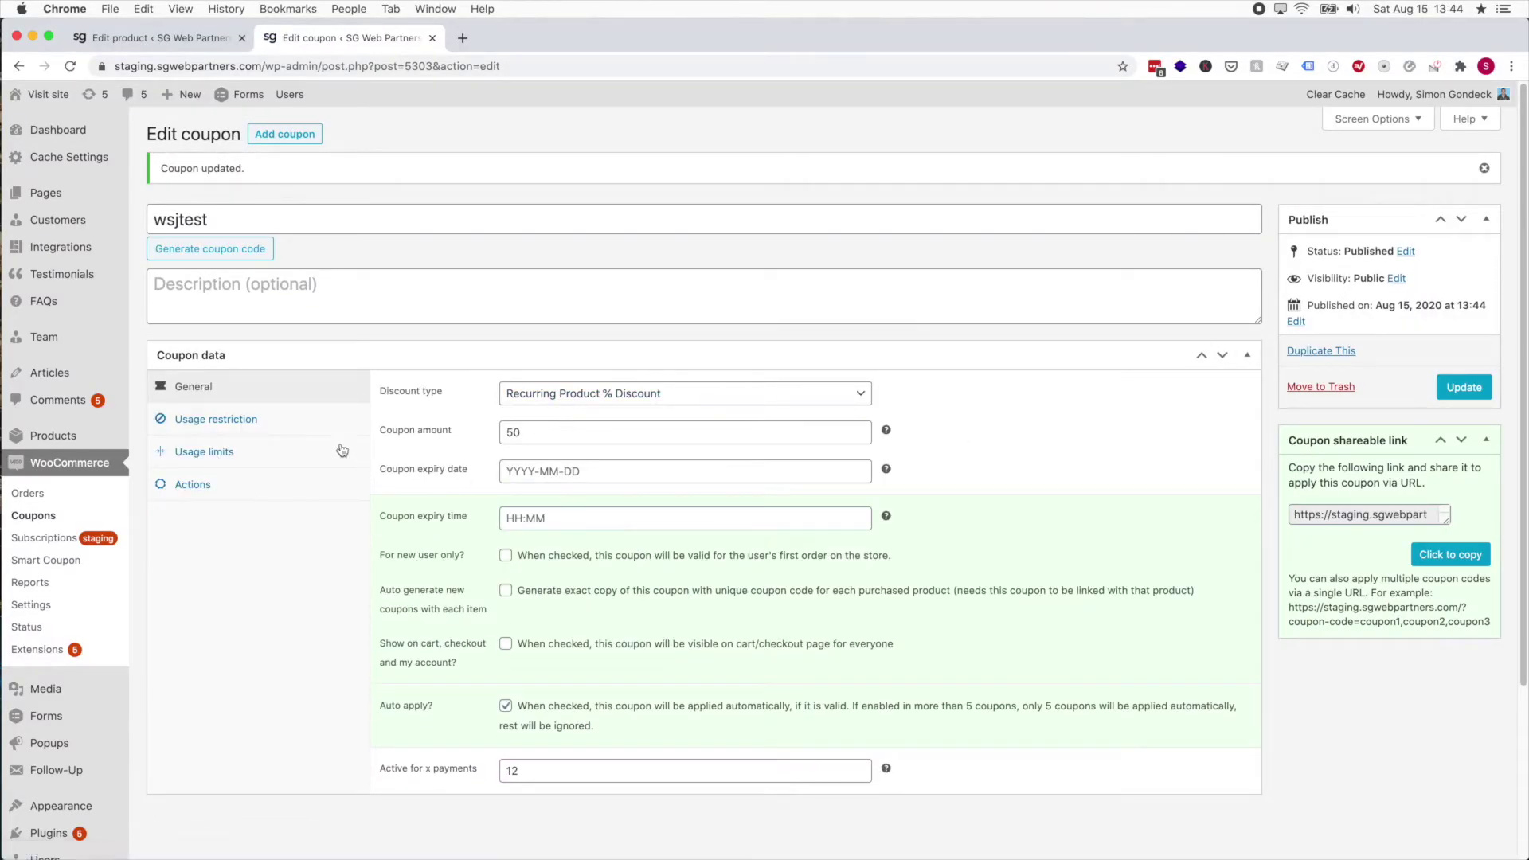
# Under Usage restriction, limit wsjtest to the WSJ Digital Access product and update the coupon.
pyautogui.click(268, 421)
pyautogui.click(566, 574)
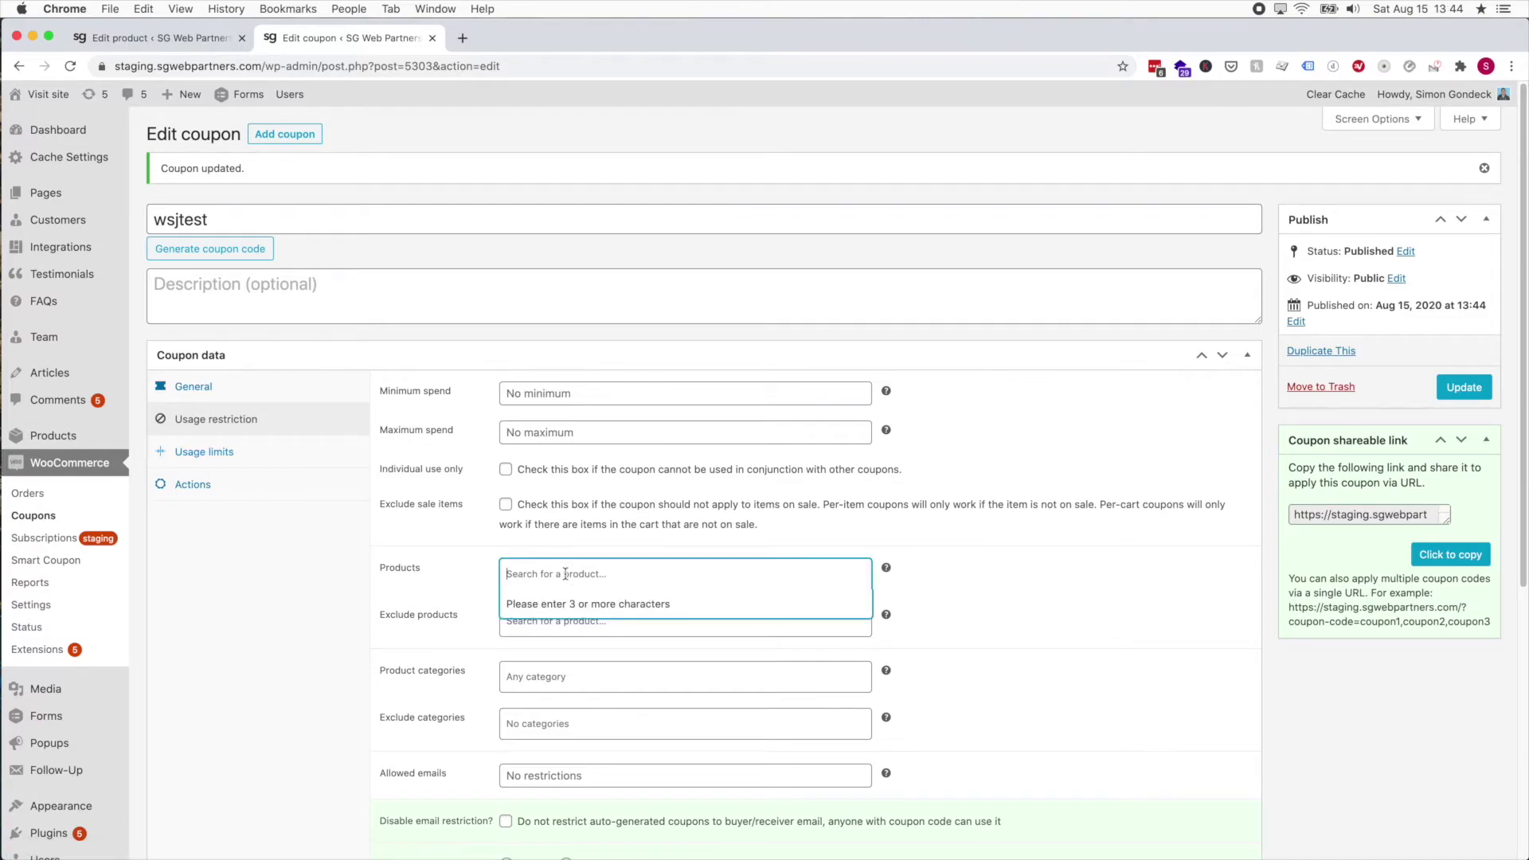
pyautogui.write('wsj')
pyautogui.press('Return')
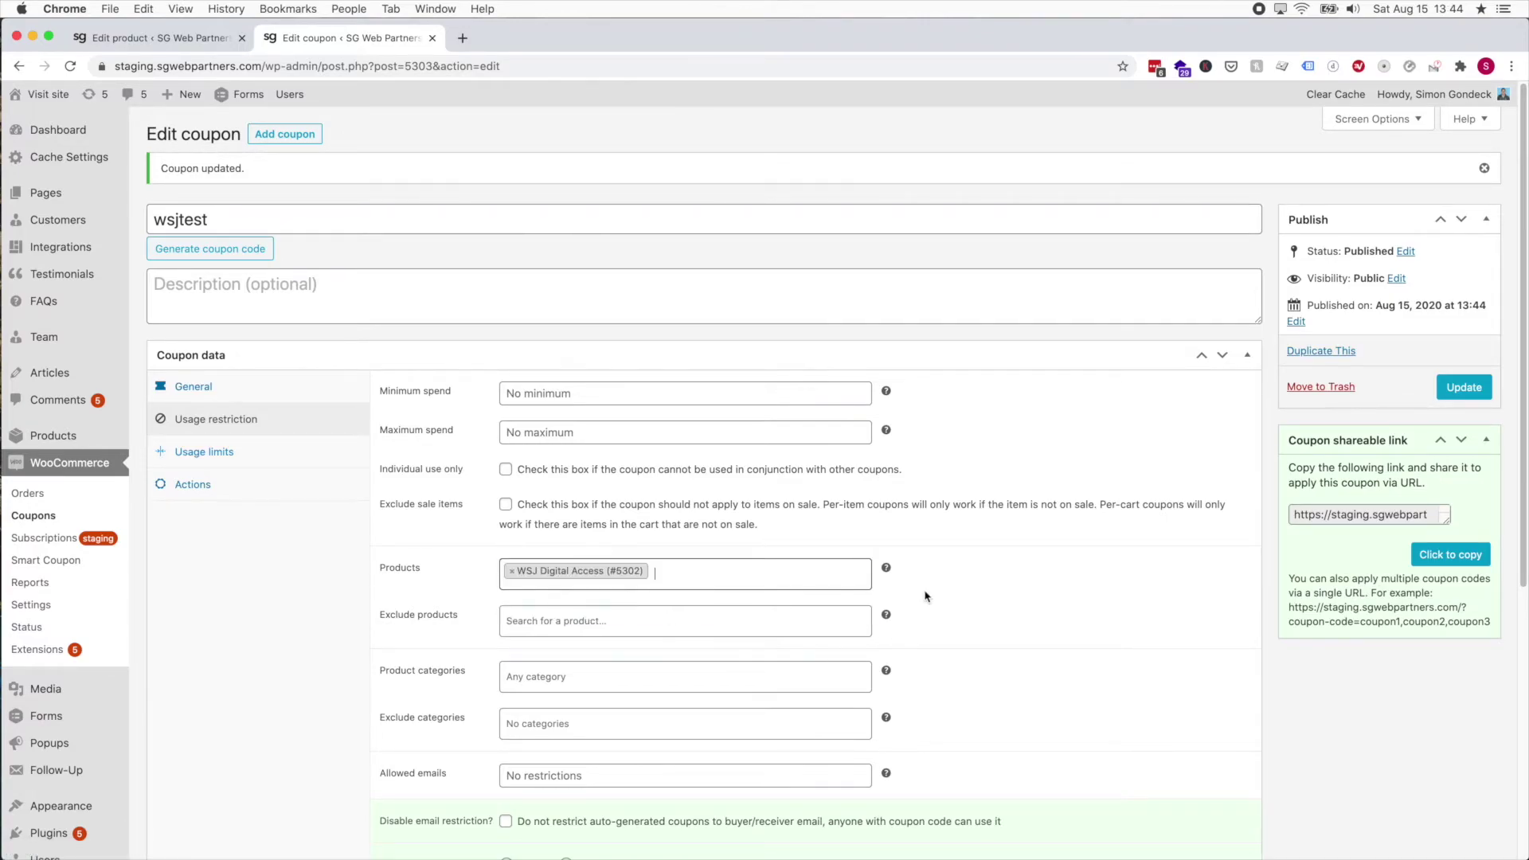
pyautogui.click(1463, 387)
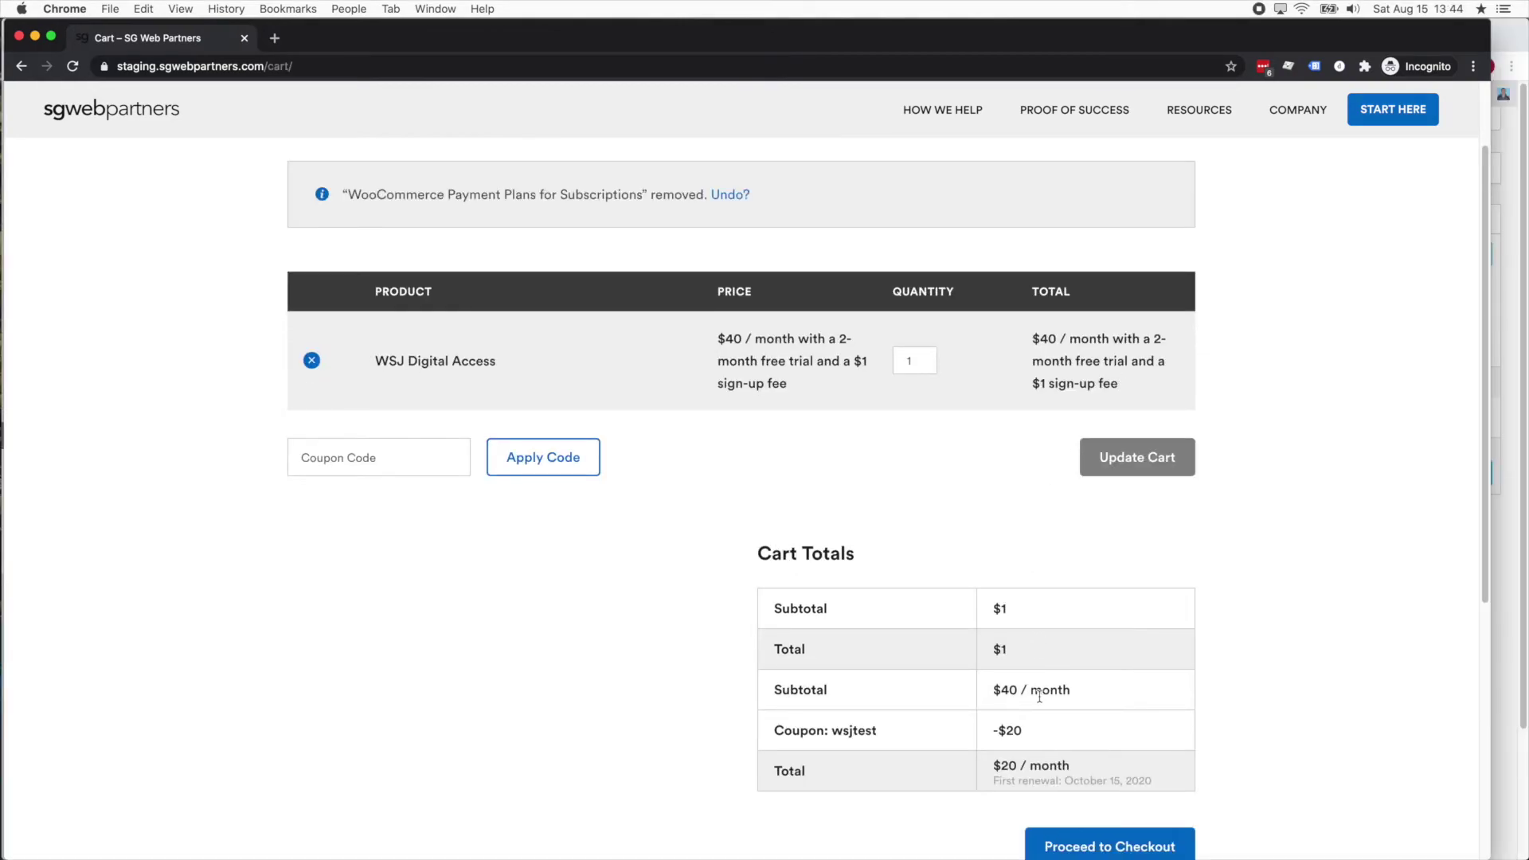
# Check the cart's wsjtest coupon line and the $1 due today.
pyautogui.scroll(-1, 1035, 701)
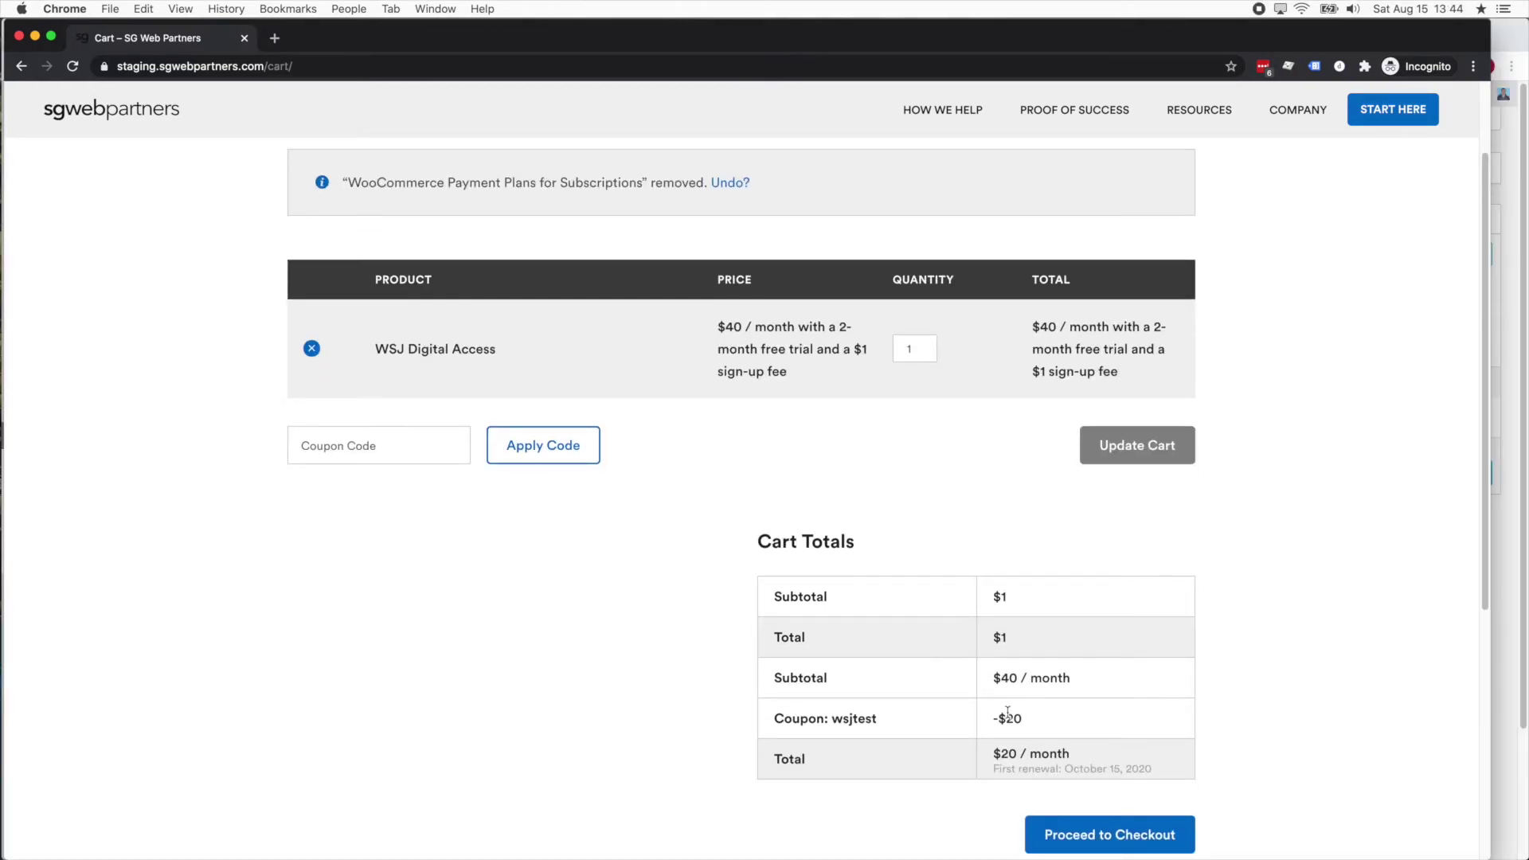
pyautogui.moveTo(1024, 638); pyautogui.dragTo(973, 624)
pyautogui.scroll(1, 953, 626)
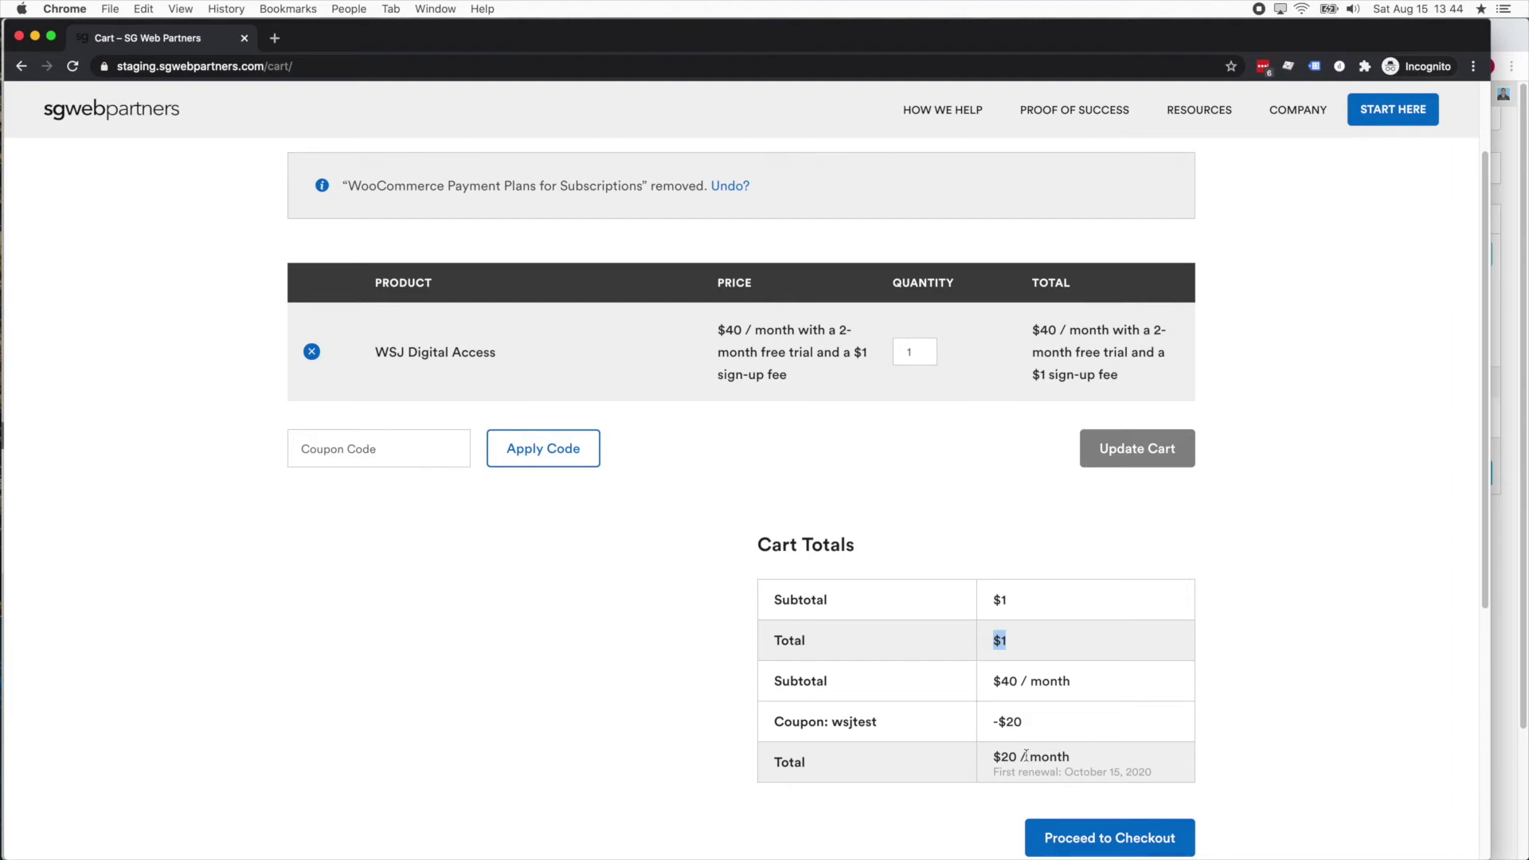
pyautogui.scroll(1, 1025, 756)
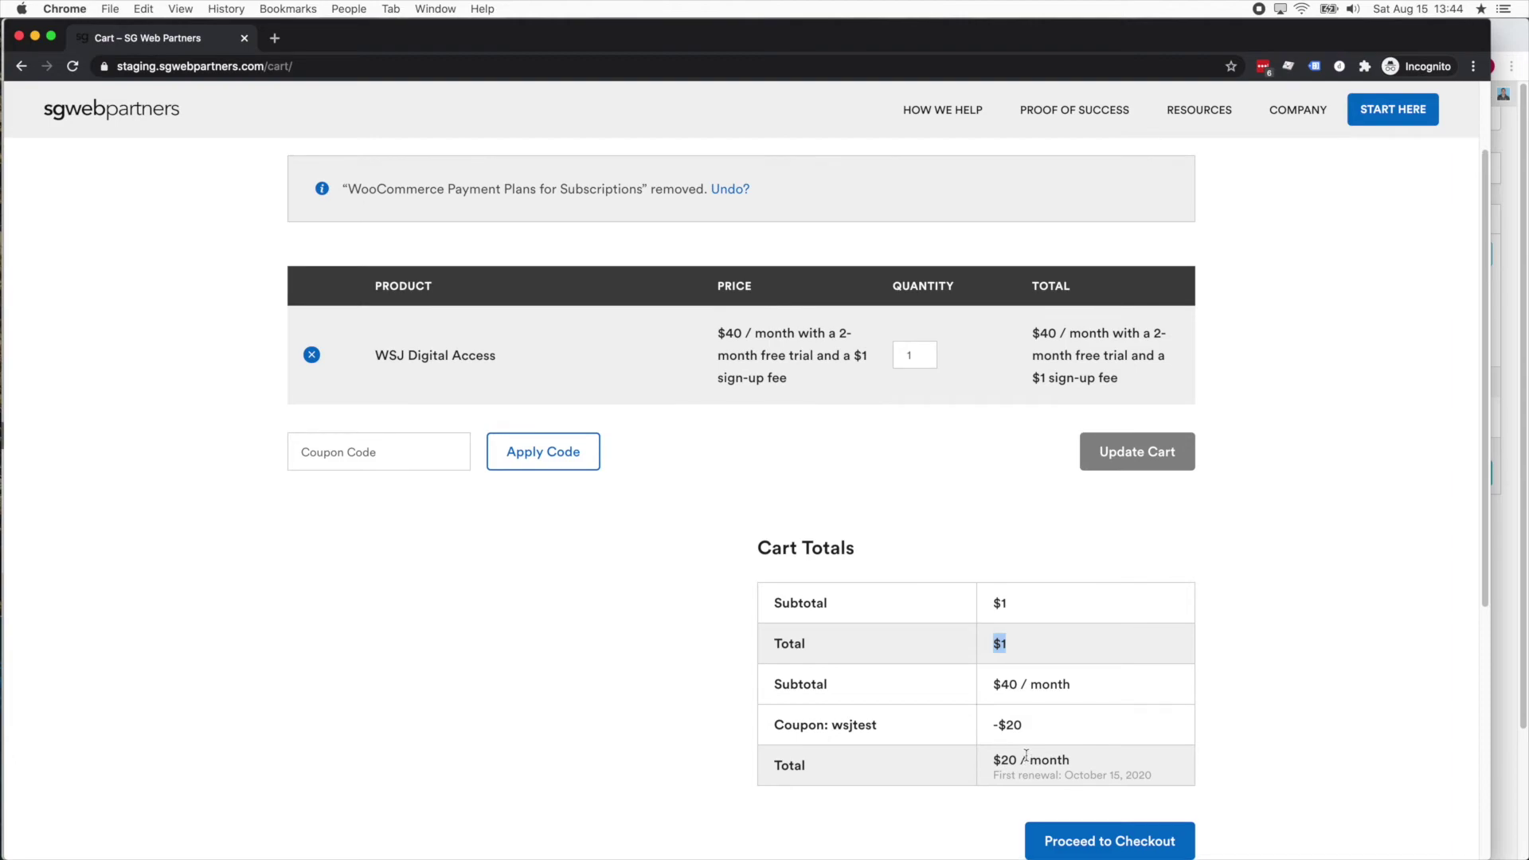
# Confirm checkout shows $1 today and $20/month renewals, then close the incognito window.
pyautogui.click(1064, 841)
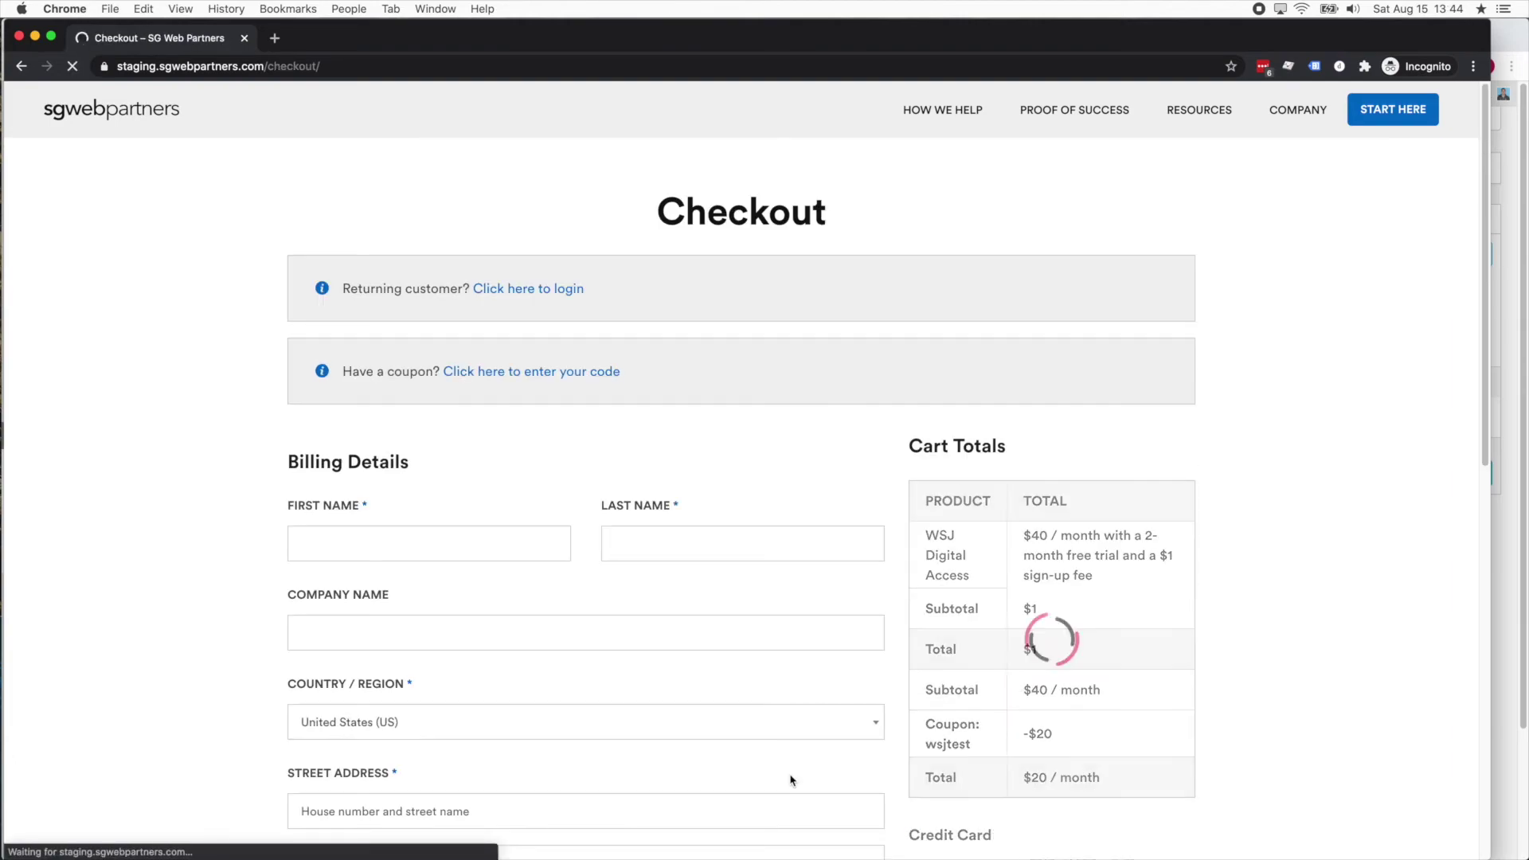
pyautogui.scroll(-4, 786, 681)
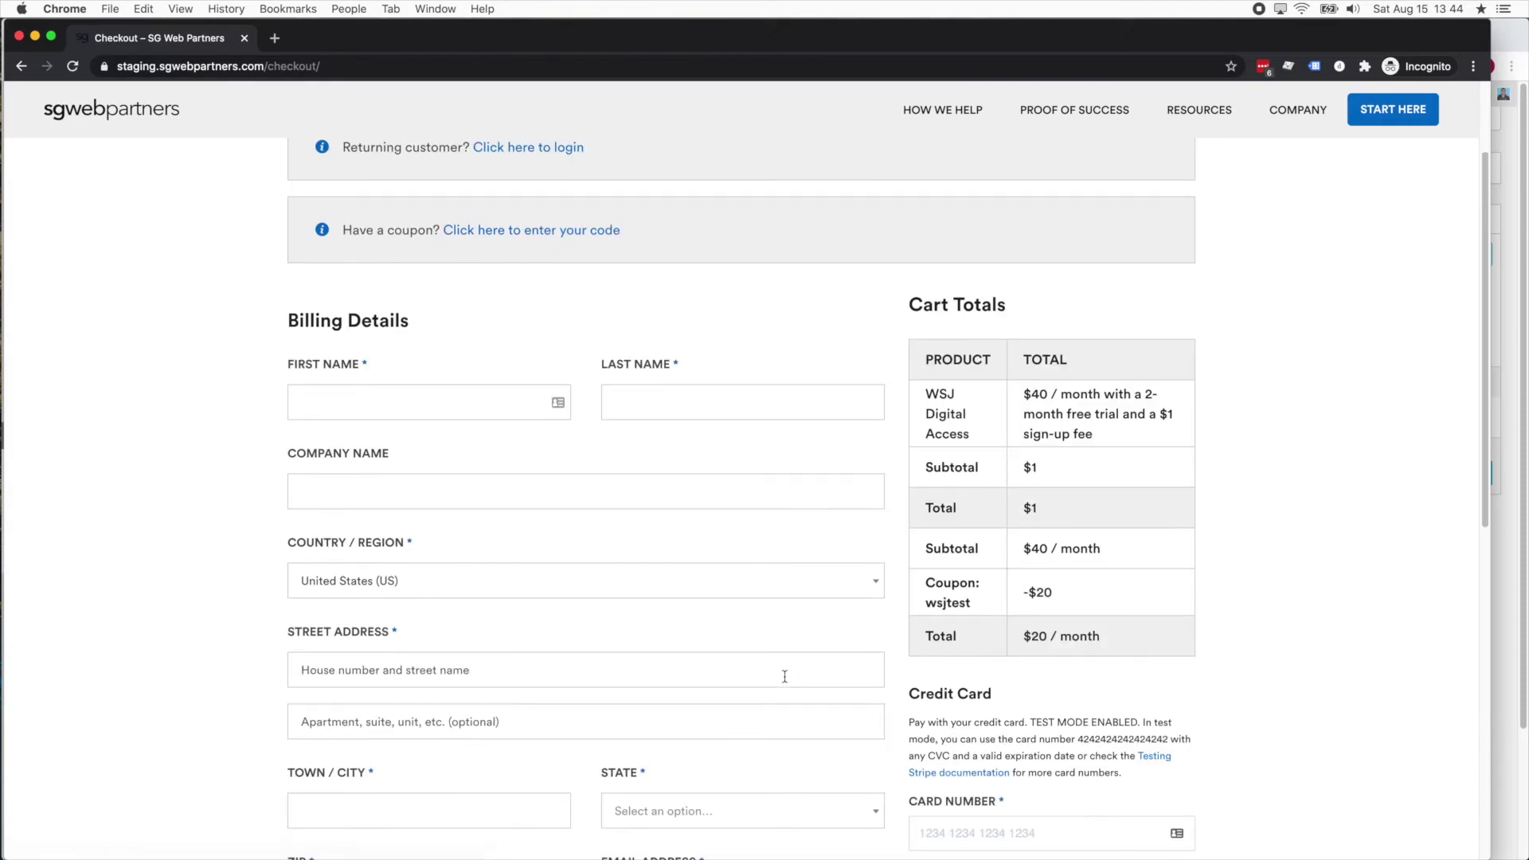
pyautogui.scroll(4, 785, 676)
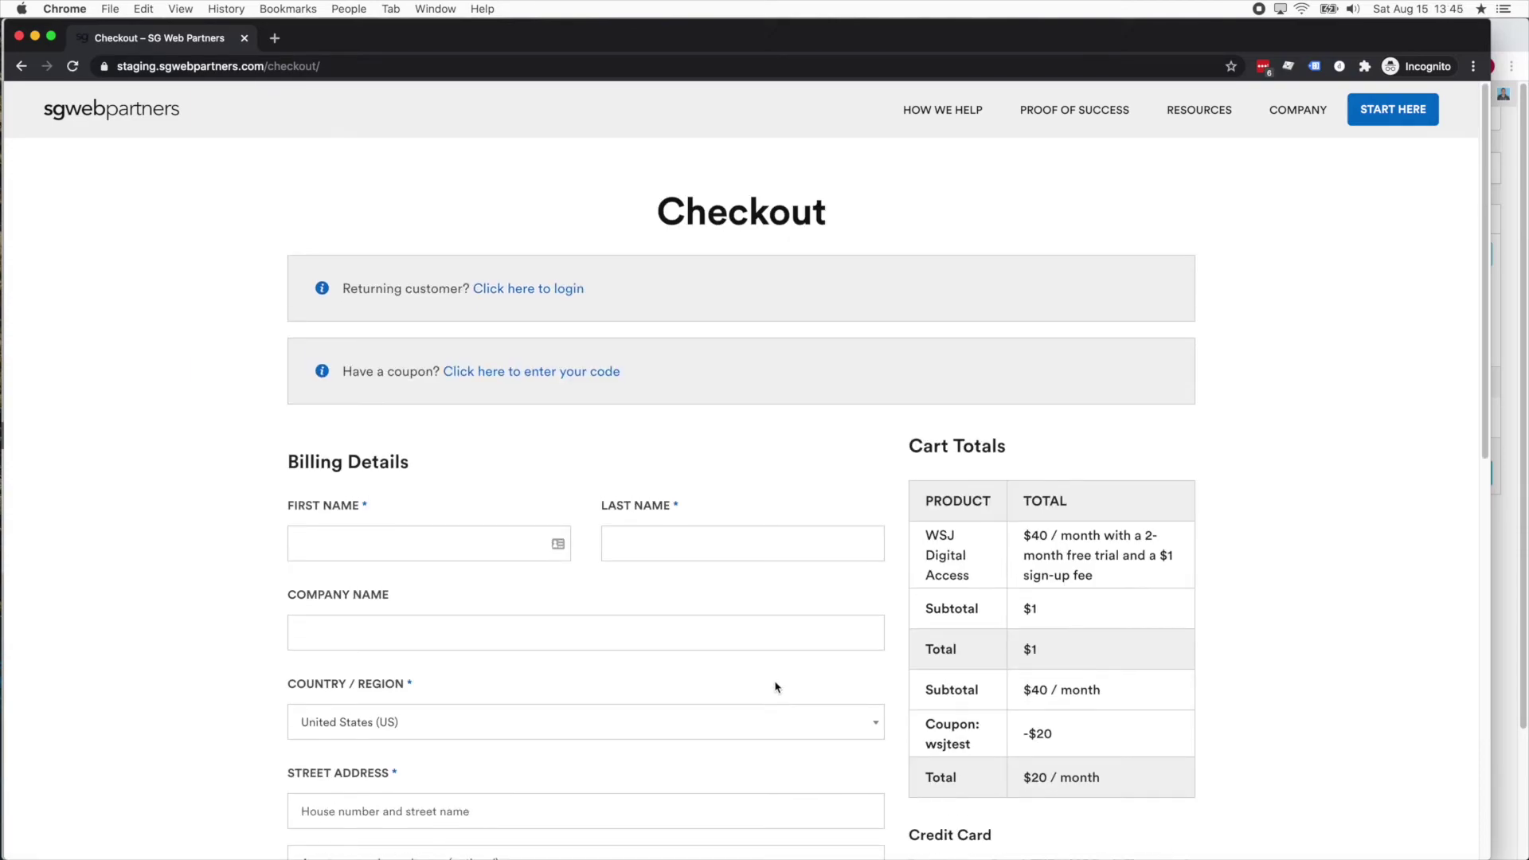
pyautogui.click(21, 37)
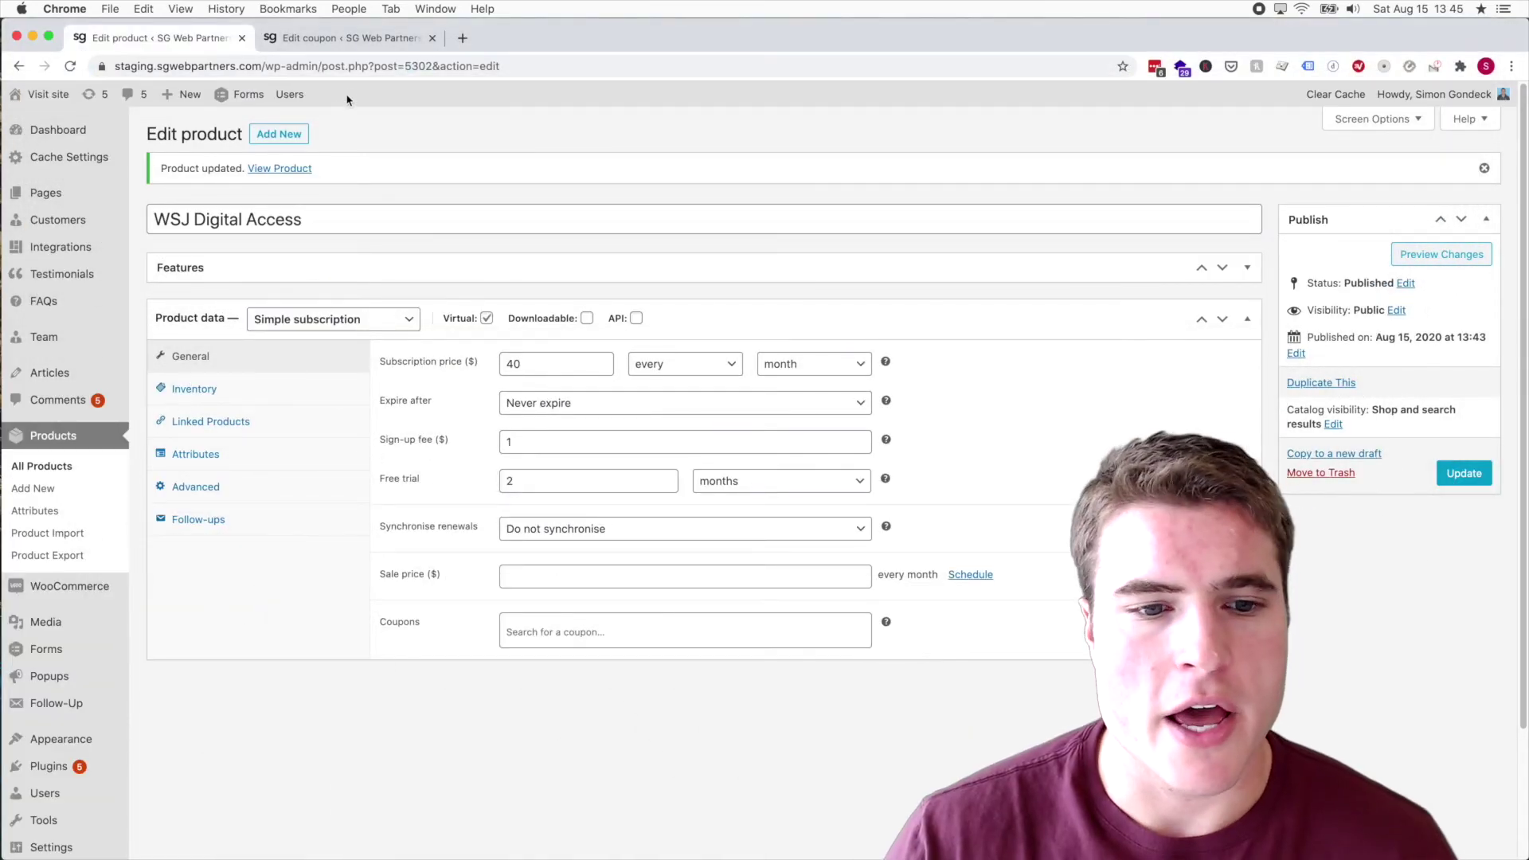
pyautogui.click(344, 38)
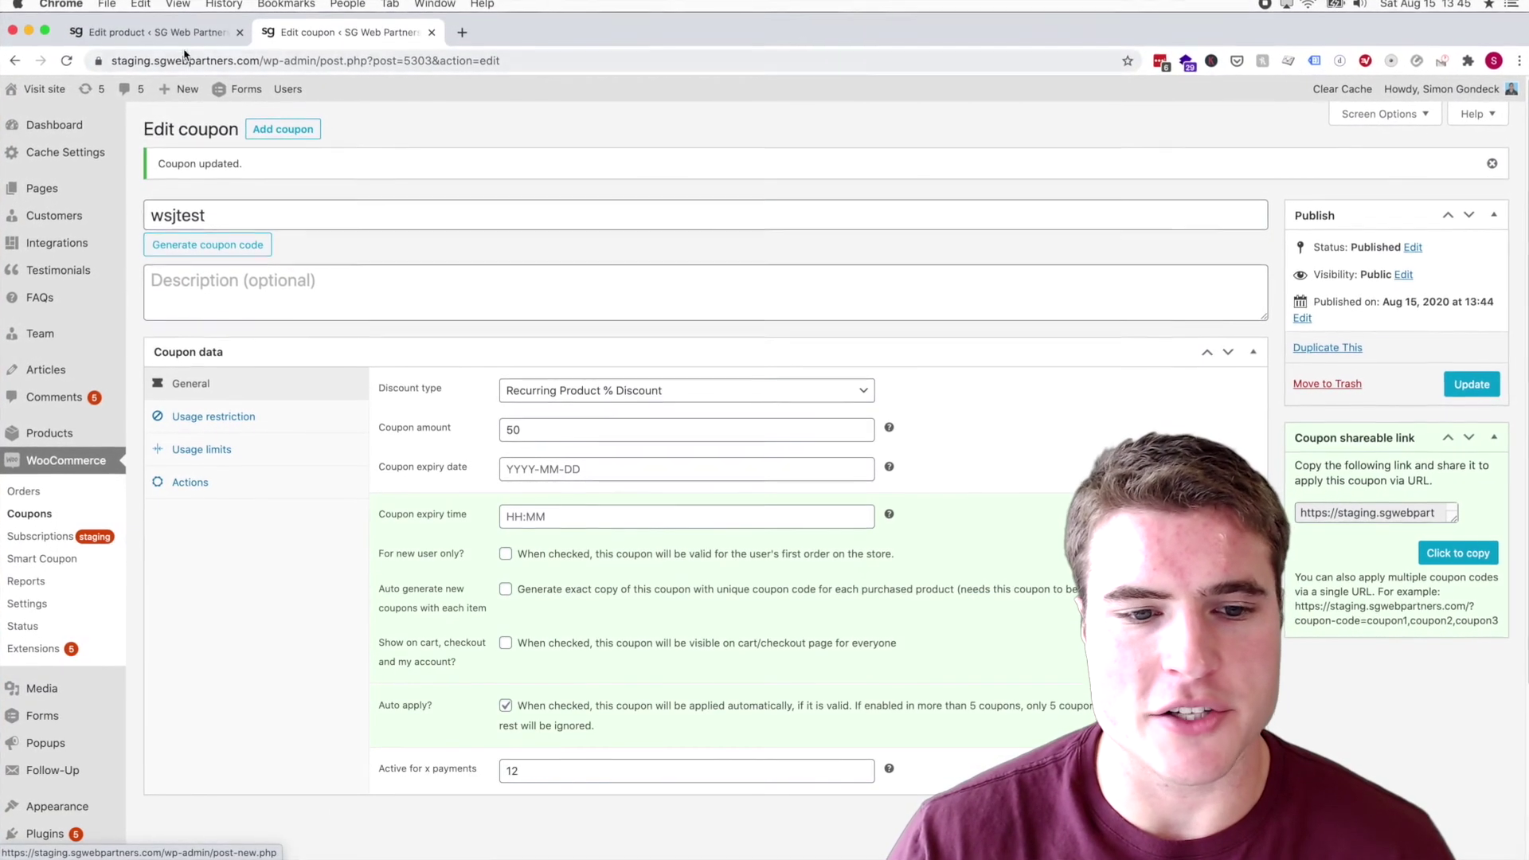
pyautogui.click(180, 32)
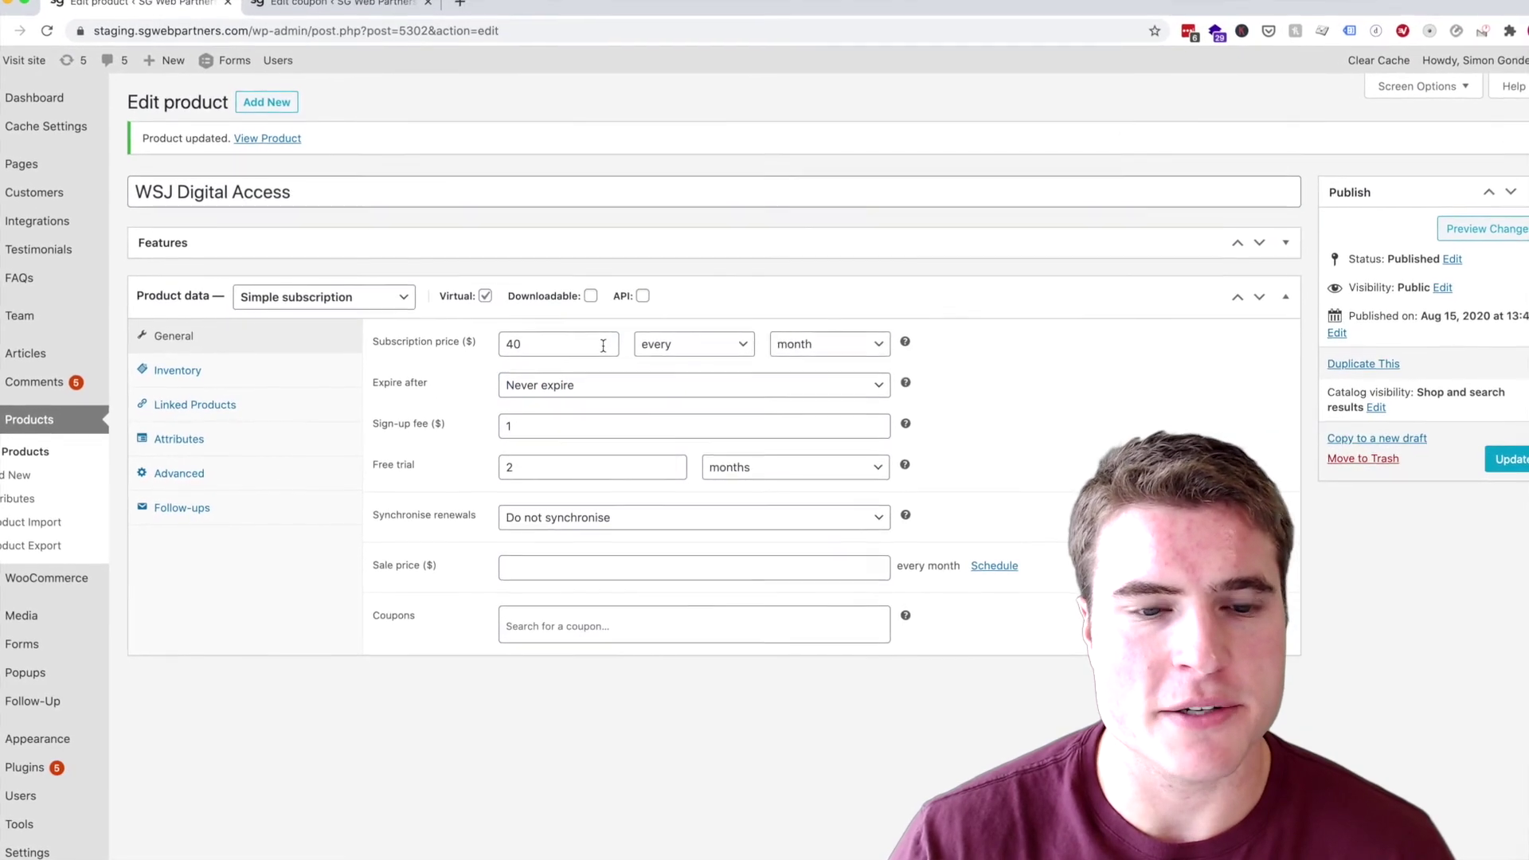